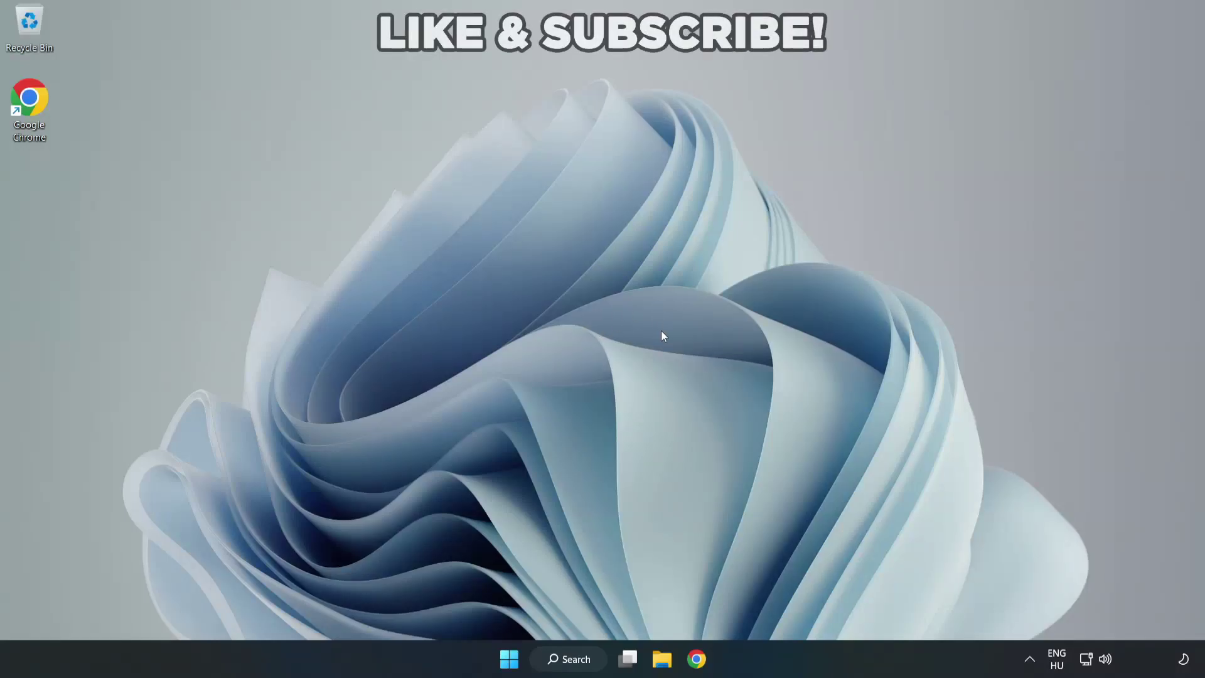
- Switch the sound output from CABLE Input to Speakers (High Definition Audio Device) in Quick Settings
left_click(1107, 664)
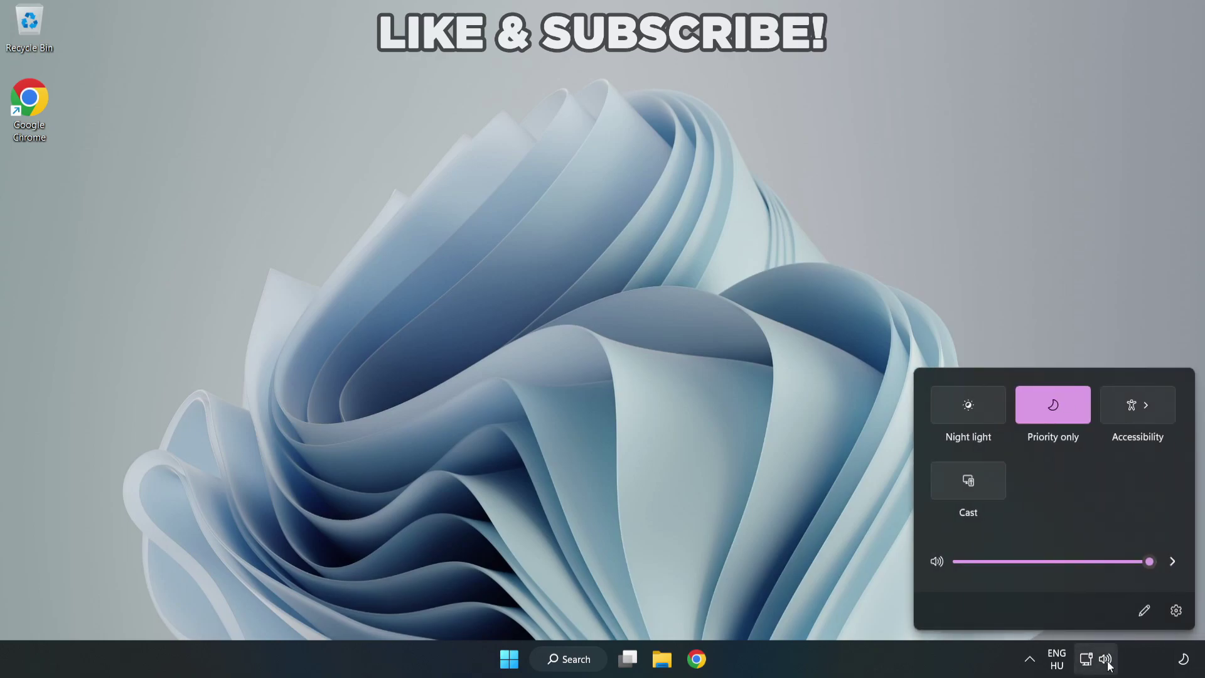
left_click(1172, 562)
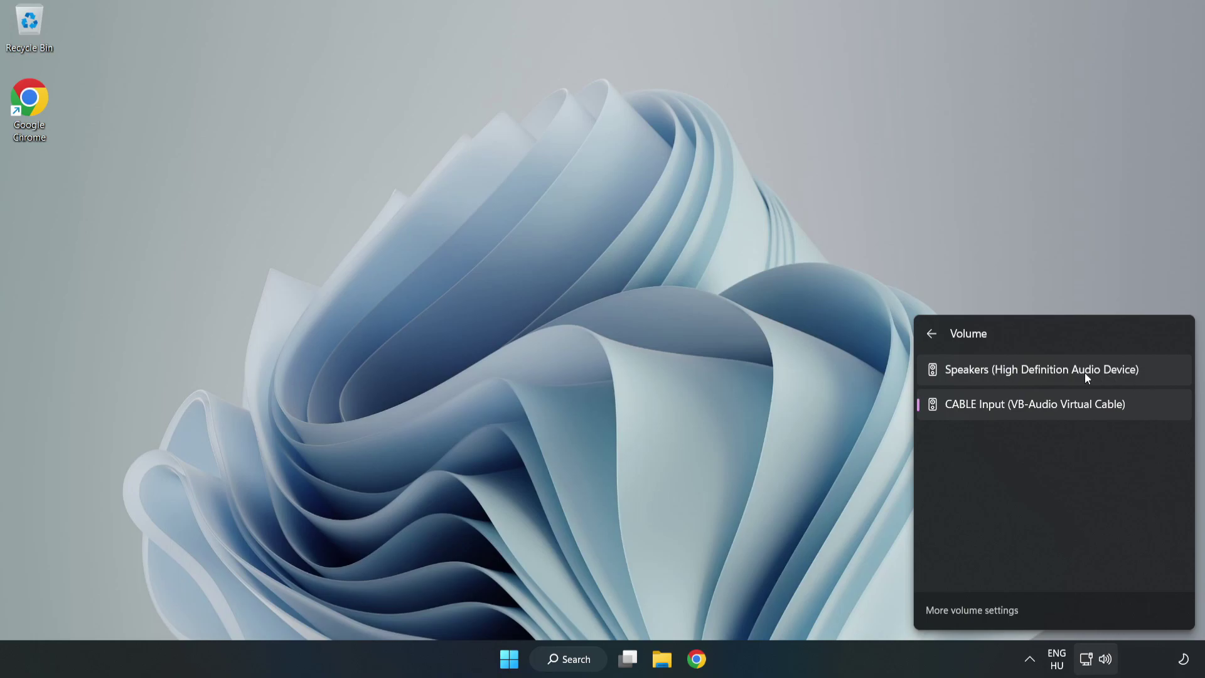
left_click(1149, 374)
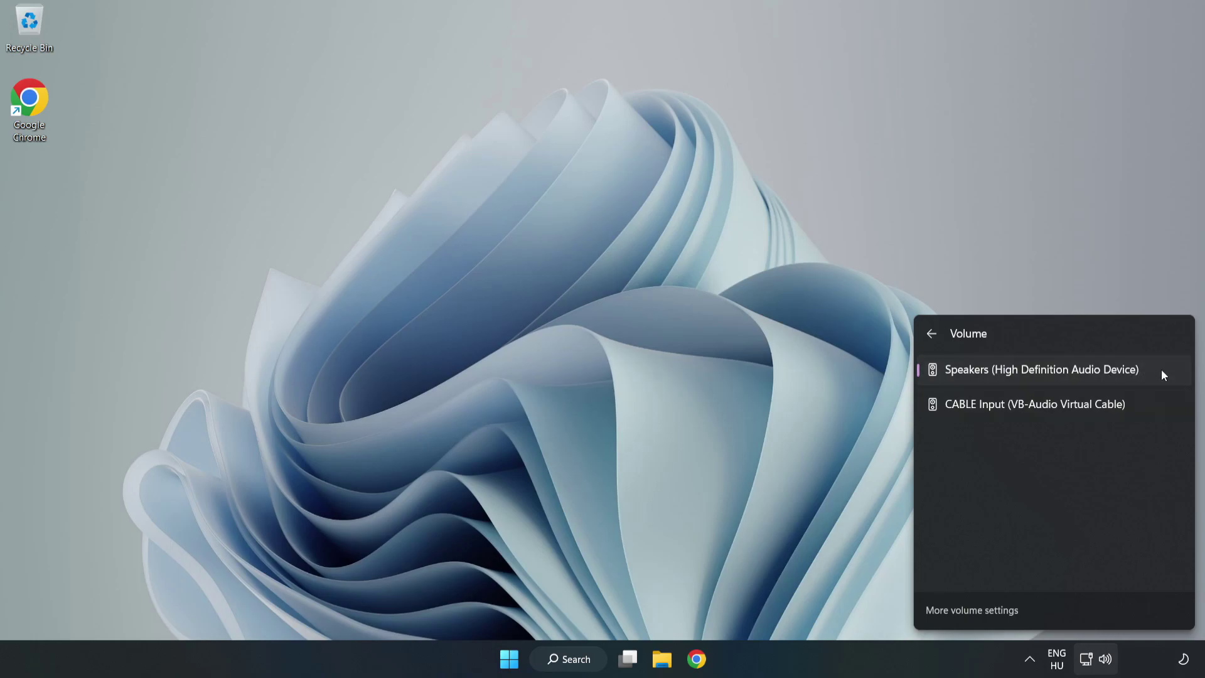
left_click(585, 324)
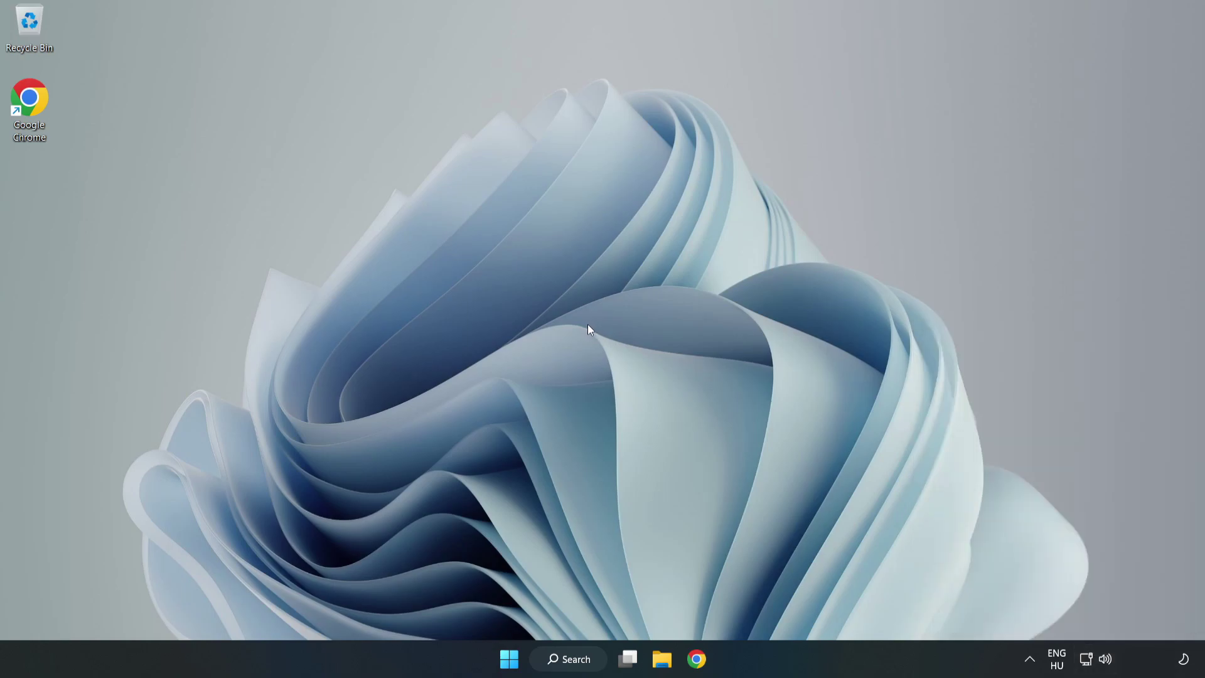
- Reset the Volume mixer's sound devices and app volumes to recommended defaults, then close Settings
right_click(1107, 661)
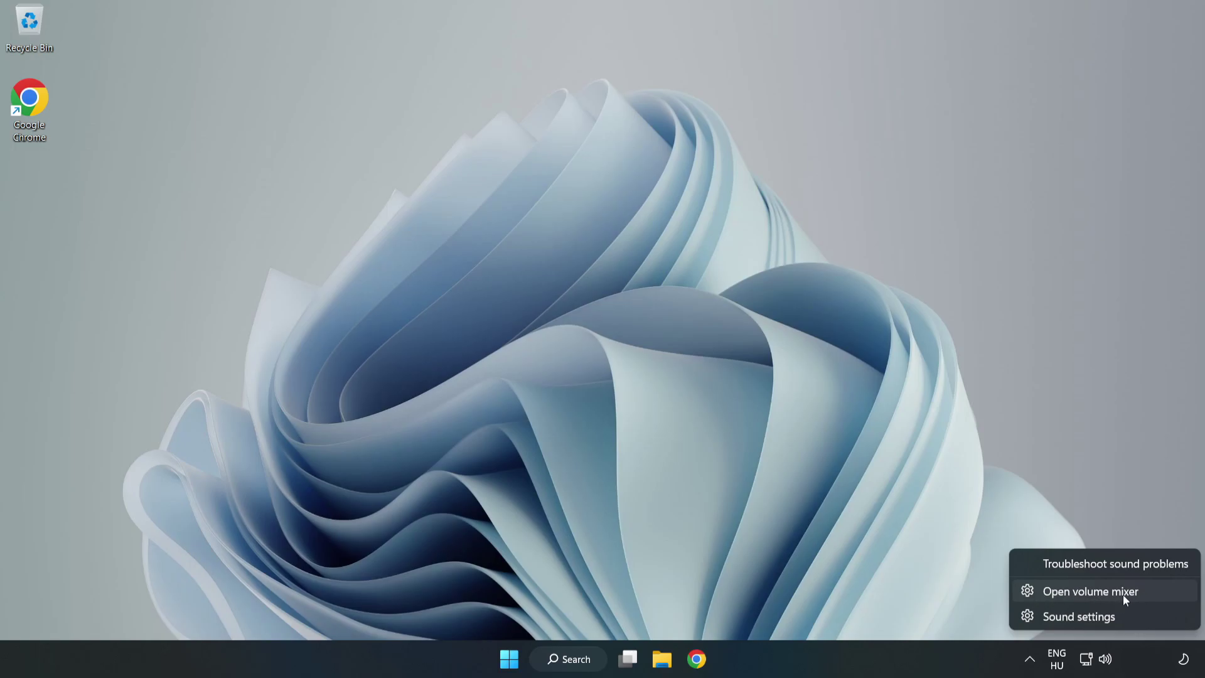
left_click(1157, 597)
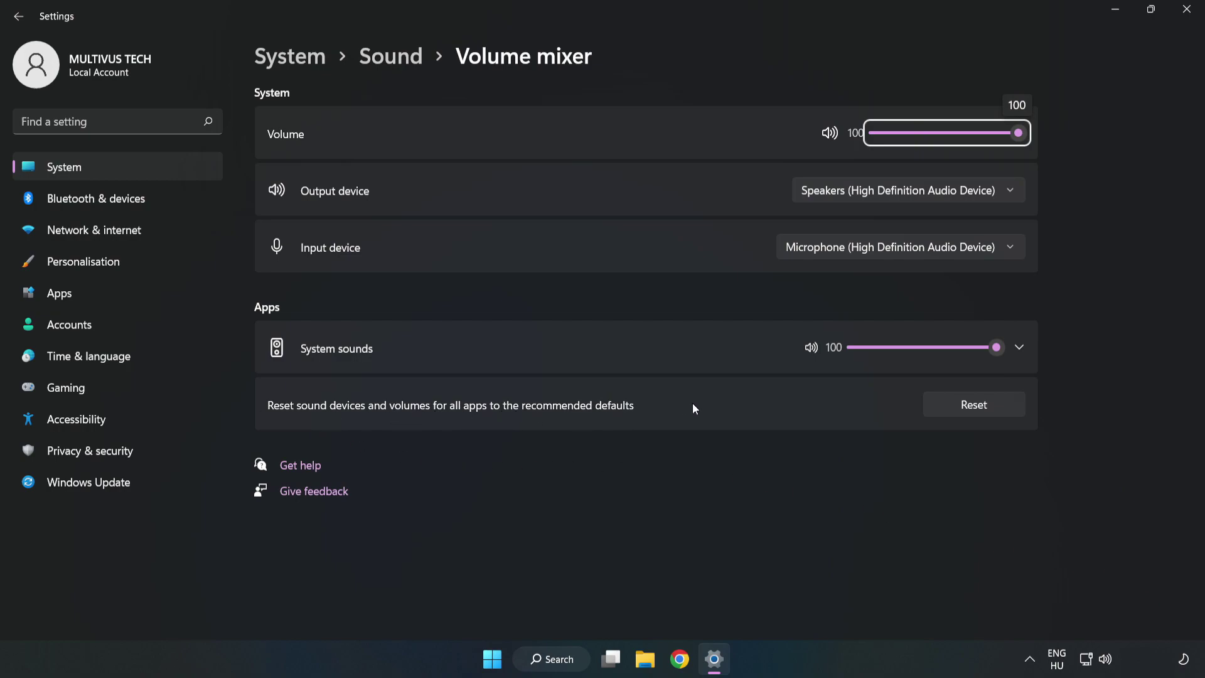
left_click(989, 413)
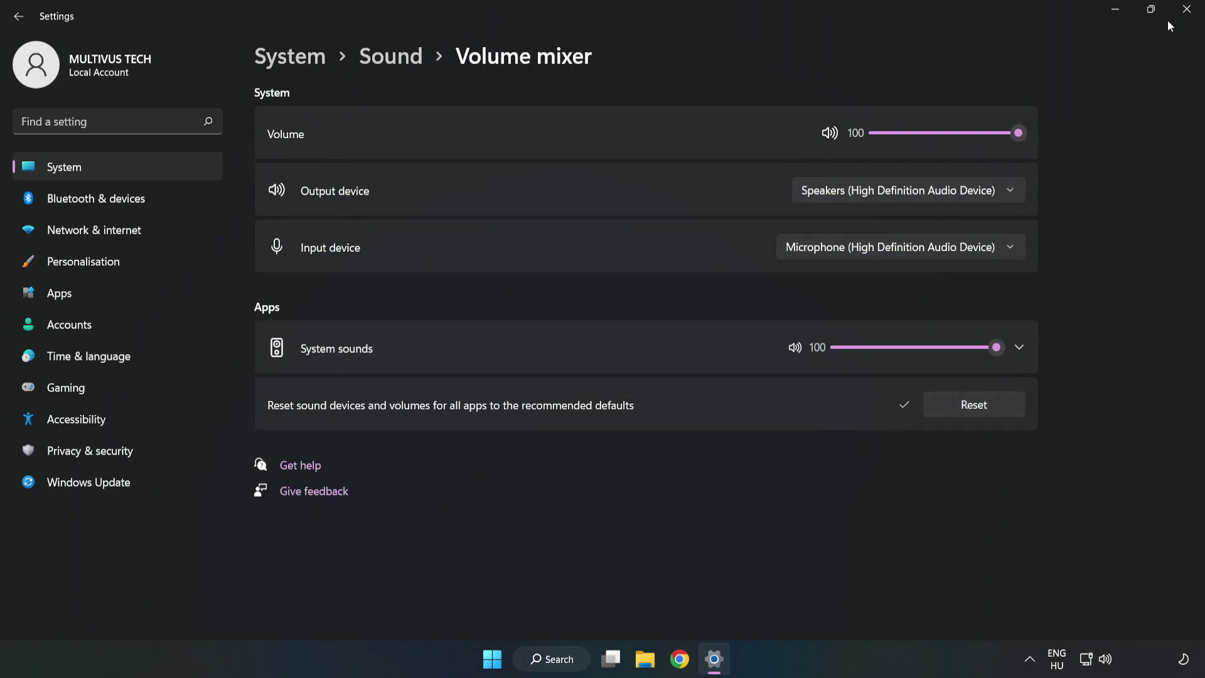
left_click(1185, 10)
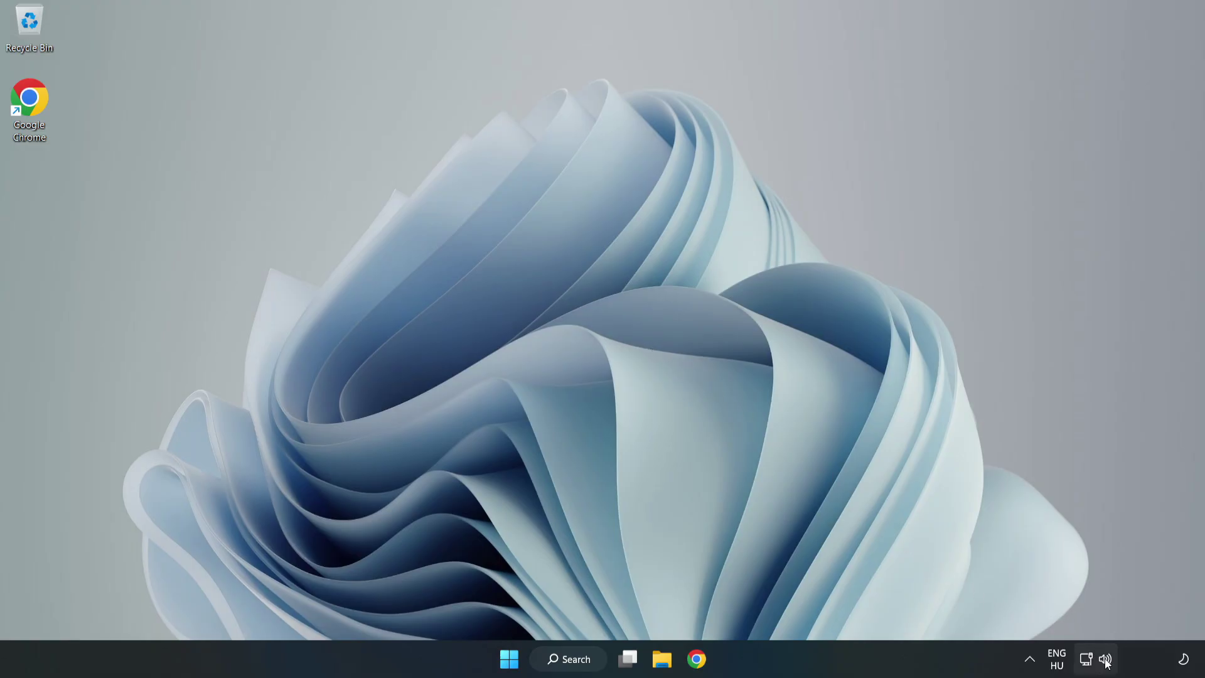
- Open the System > Sound page and scroll down to its Advanced section
right_click(1106, 659)
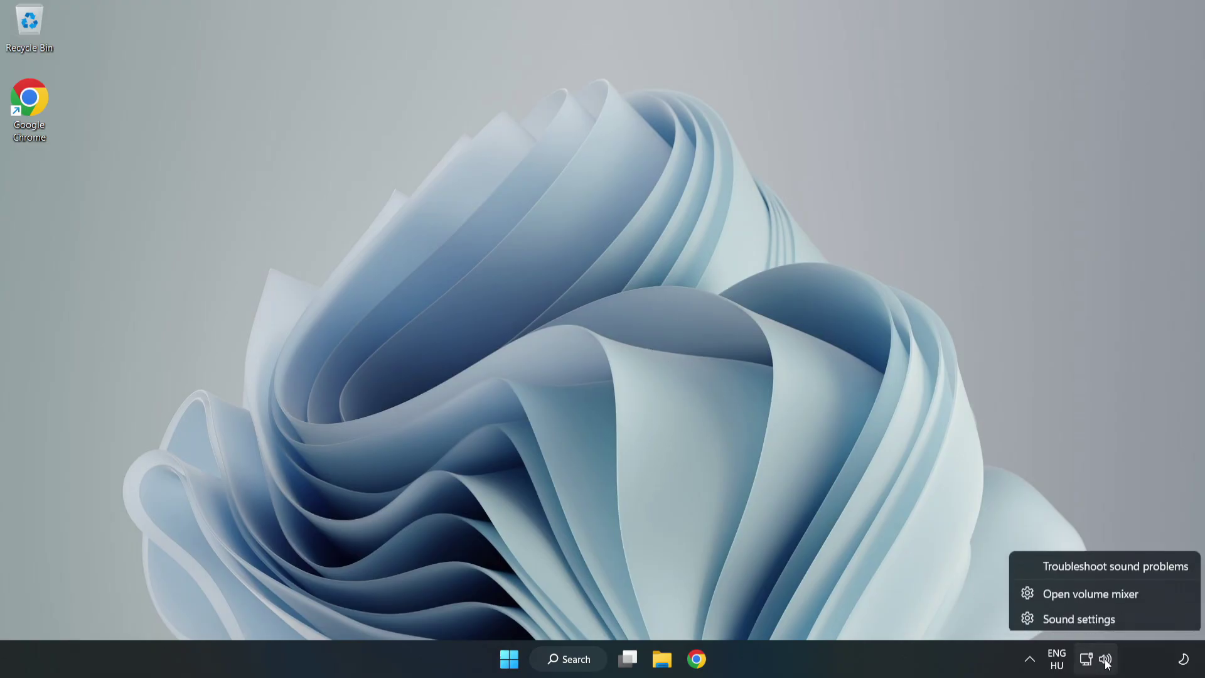
left_click(1078, 616)
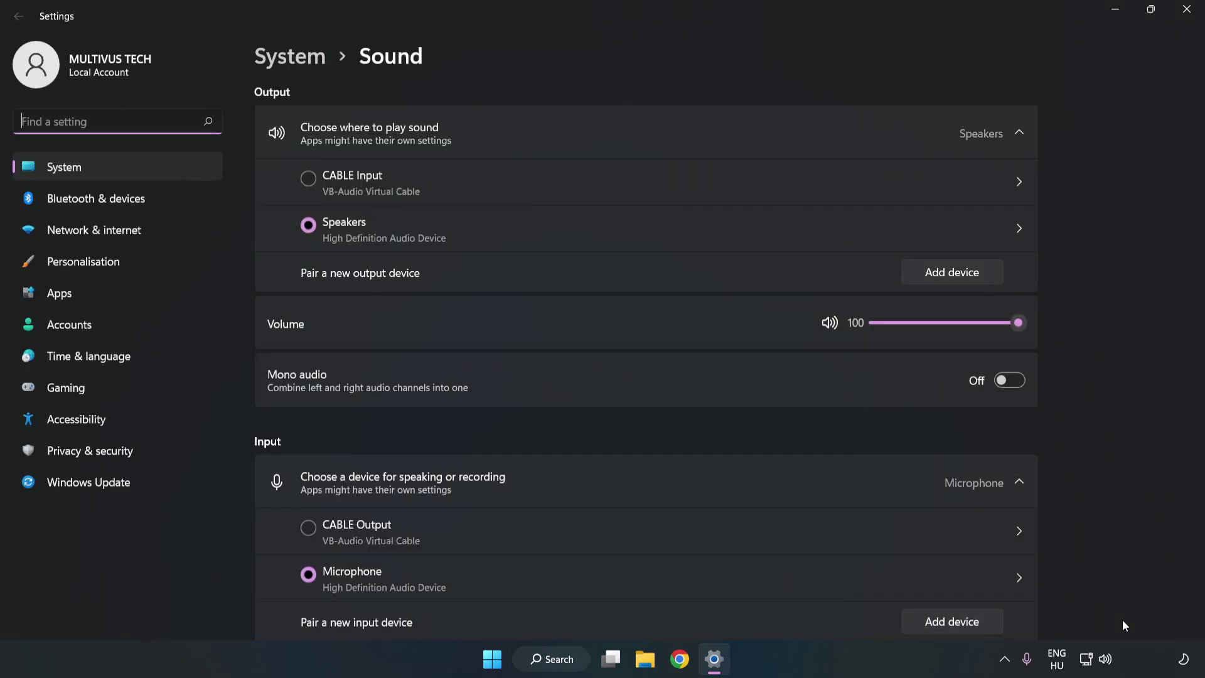
left_click_drag(1019, 324, 1067, 340)
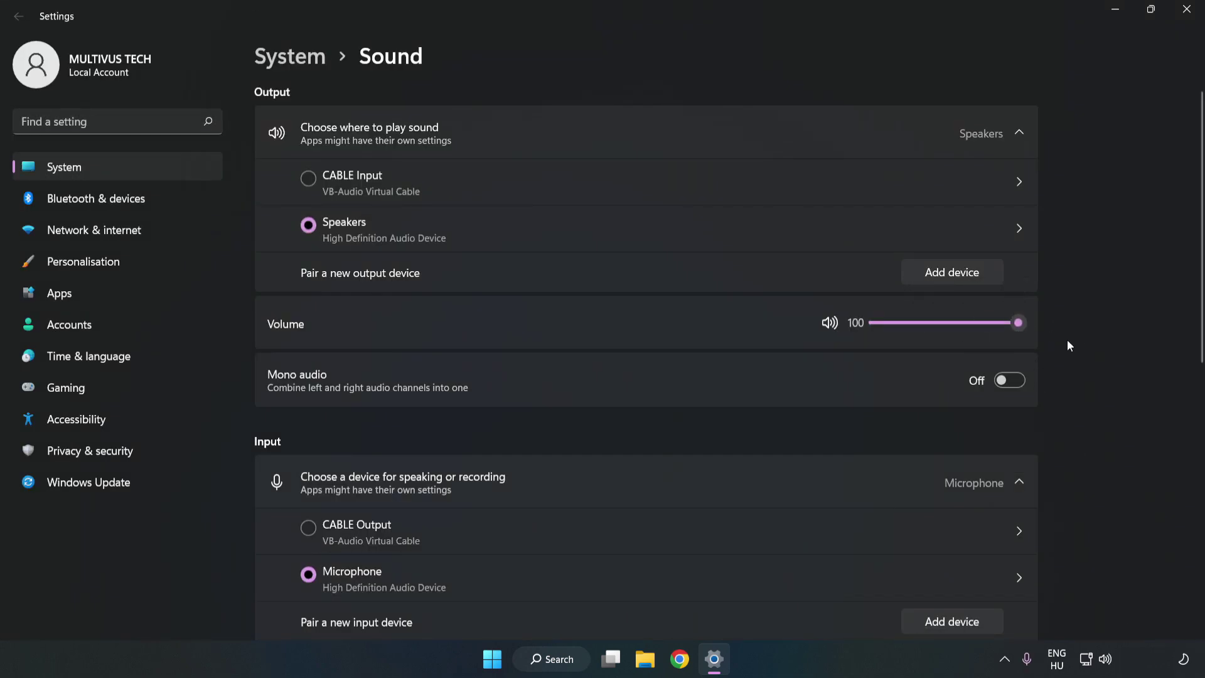
scroll(1175, 307, "down", 5)
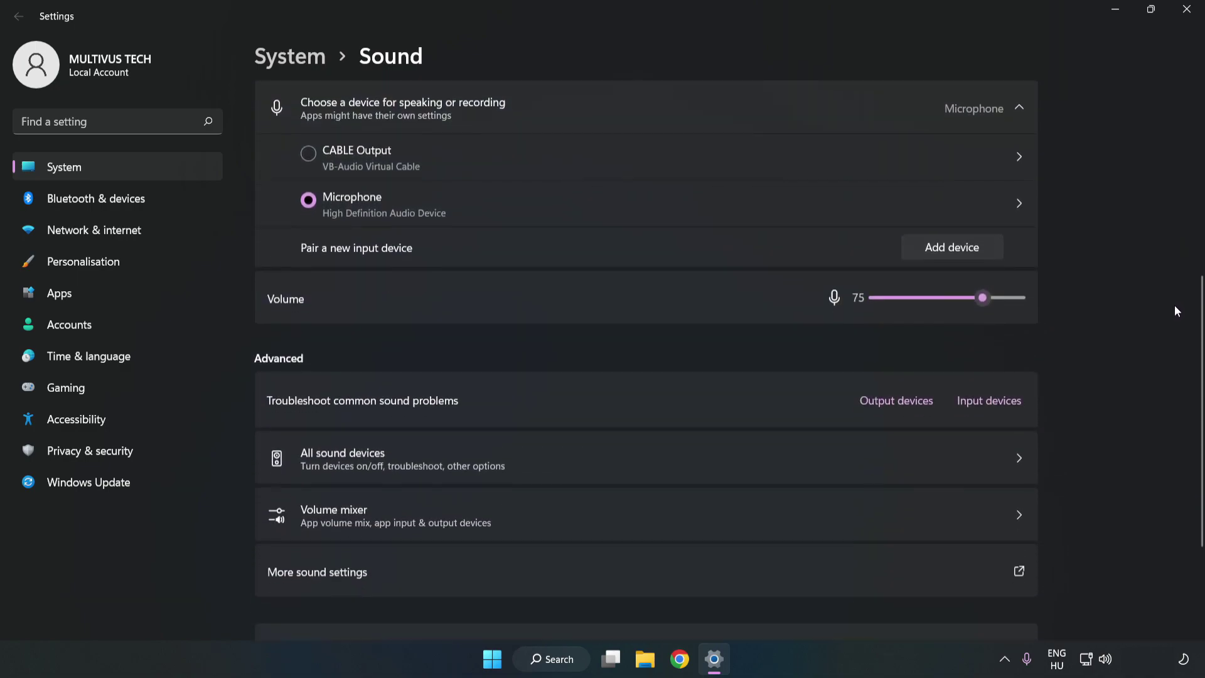
scroll(1176, 310, "down", 1)
scroll(1173, 308, "down", 2)
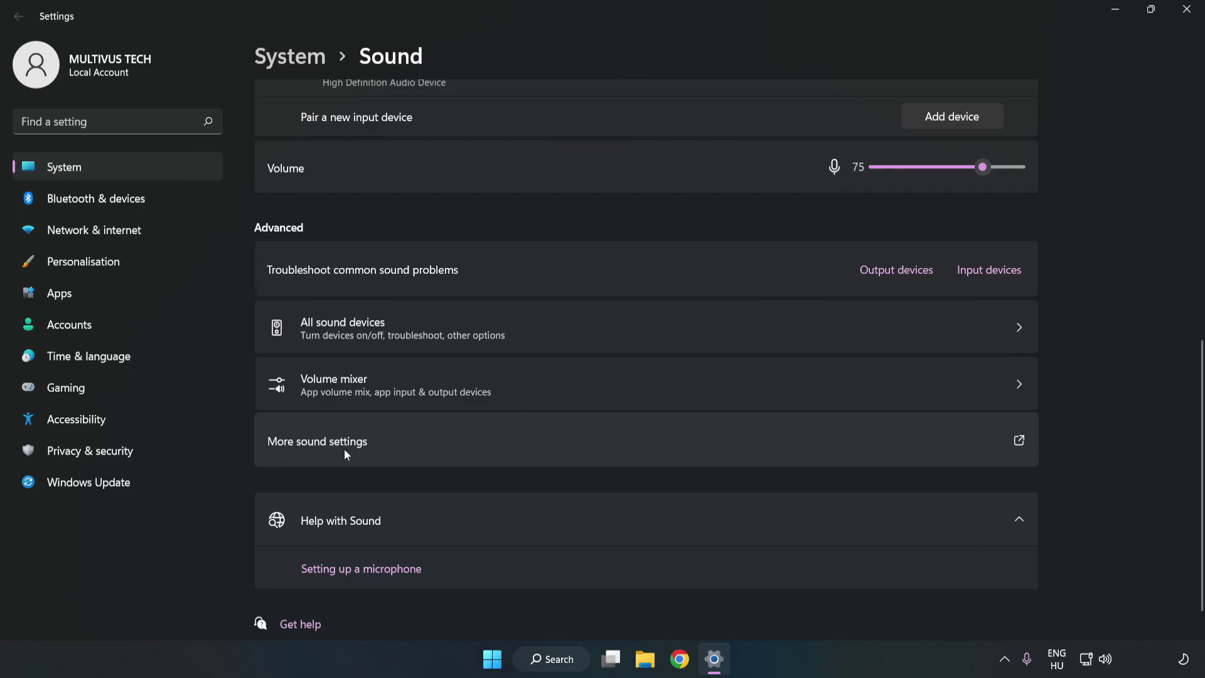
- In the classic Sound dialog, disable the CABLE Input (VB-Audio Virtual Cable) playback device
left_click(526, 450)
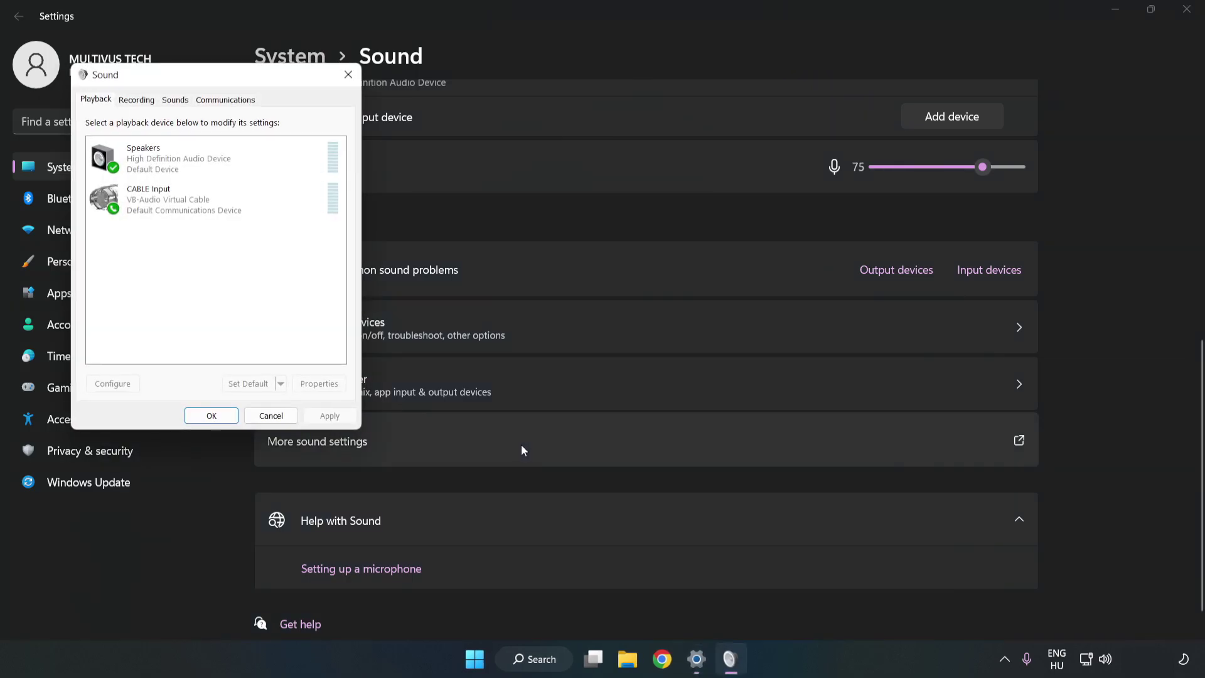
left_click_drag(255, 88, 623, 156)
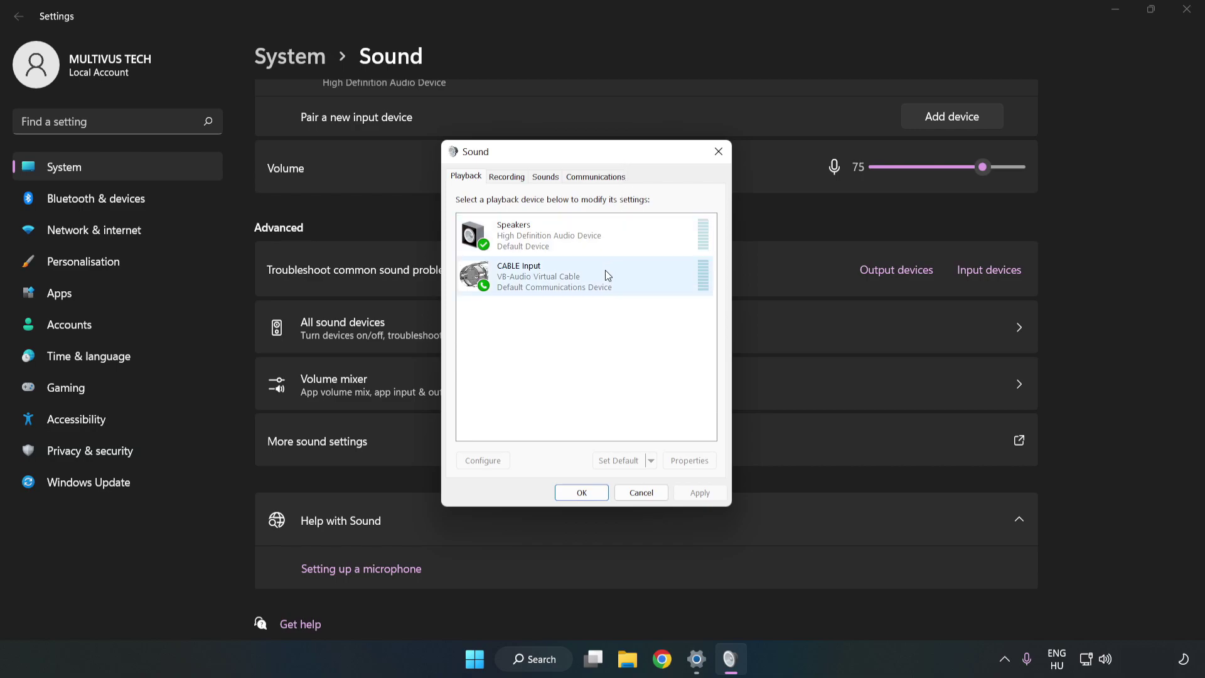
left_click(481, 277)
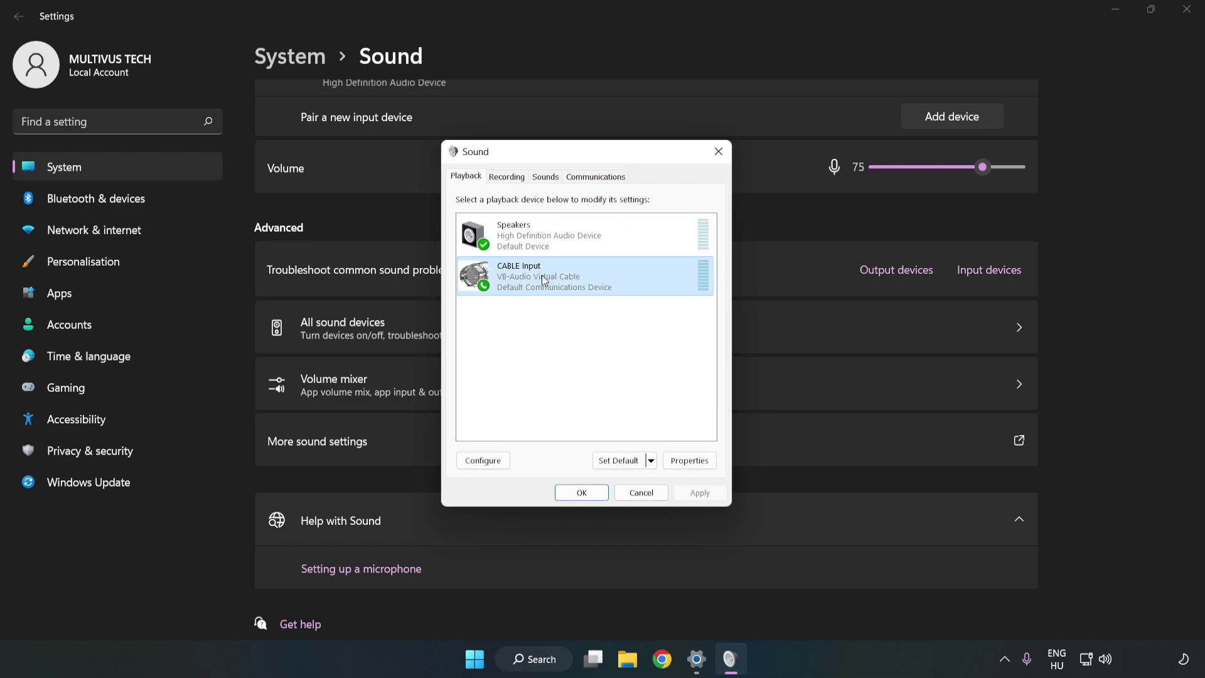
right_click(604, 277)
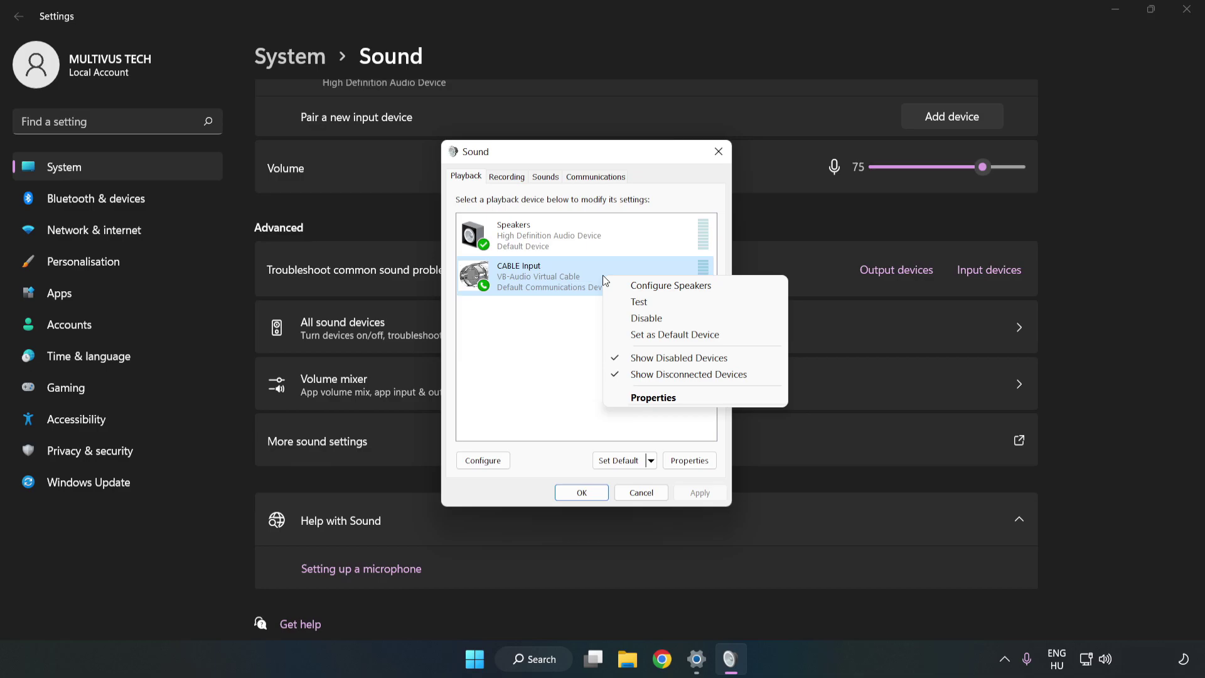
left_click(676, 326)
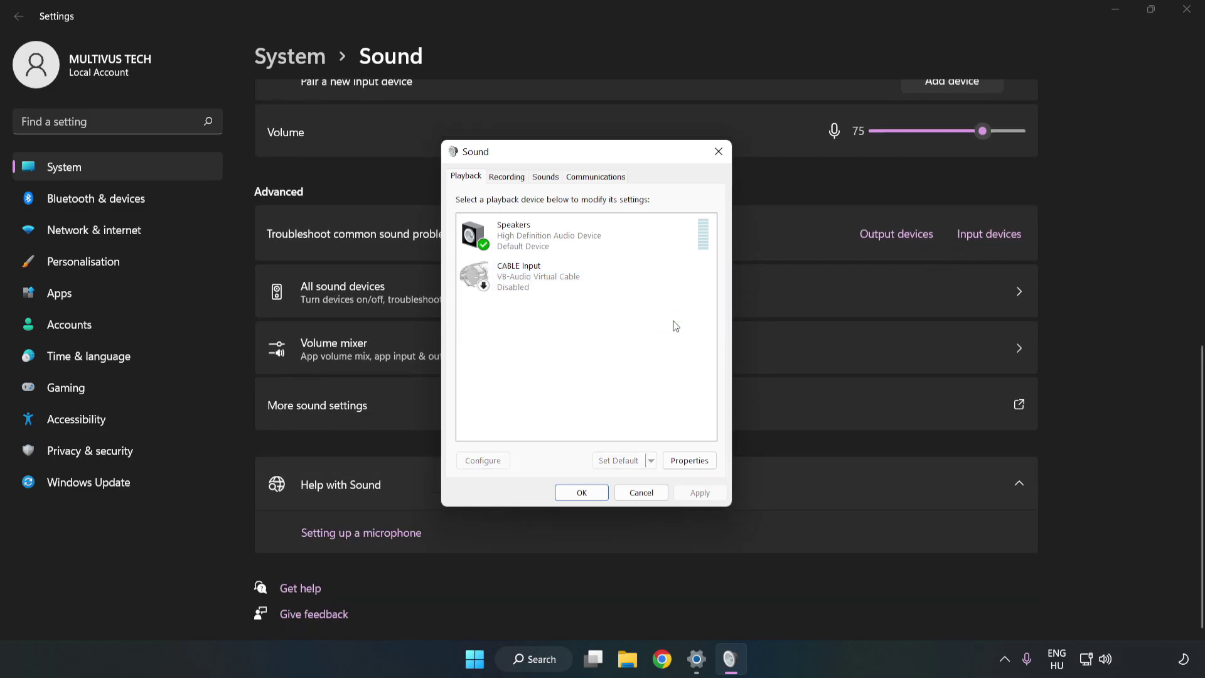
- Configure the Speakers as 7.1 Surround, keeping all optional and full-range speakers ticked
left_click(520, 256)
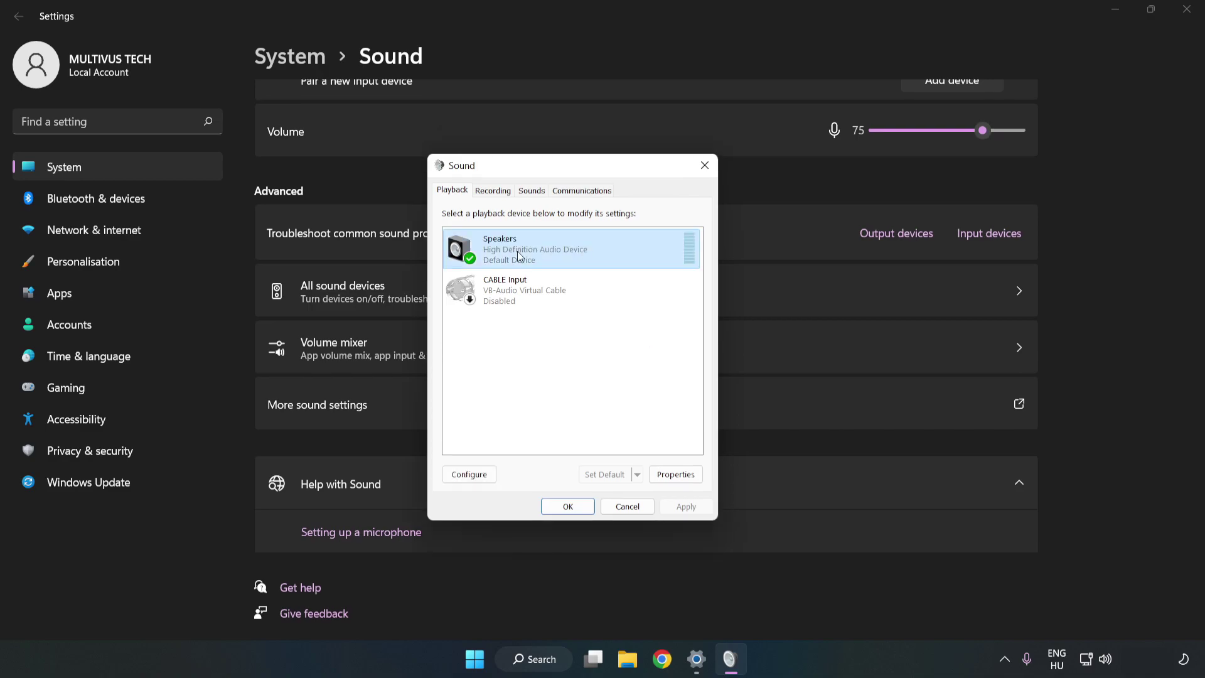
right_click(615, 248)
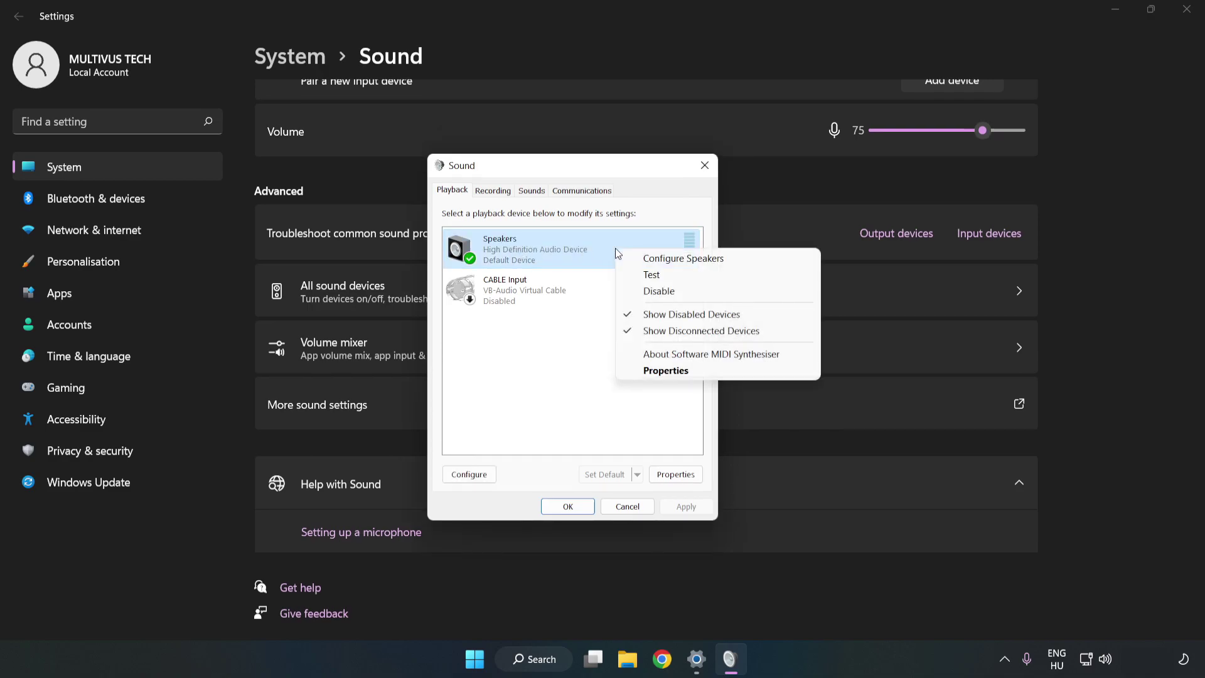
left_click(685, 259)
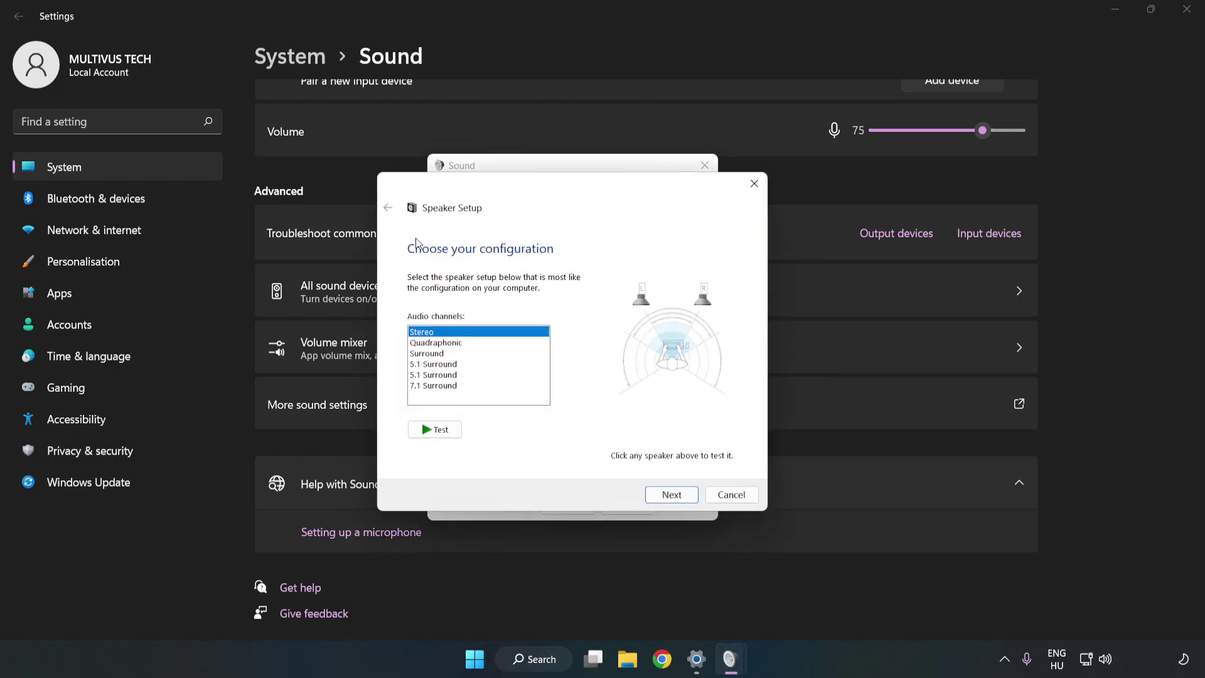
left_click(445, 344)
left_click(443, 386)
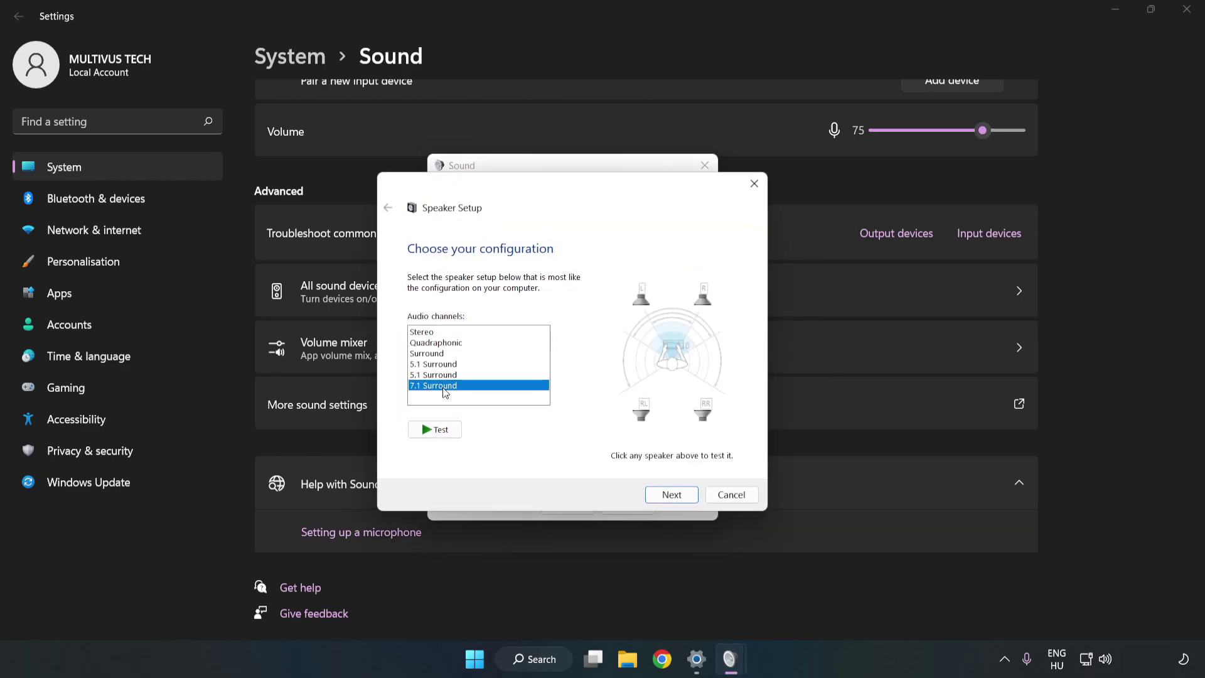
left_click(670, 495)
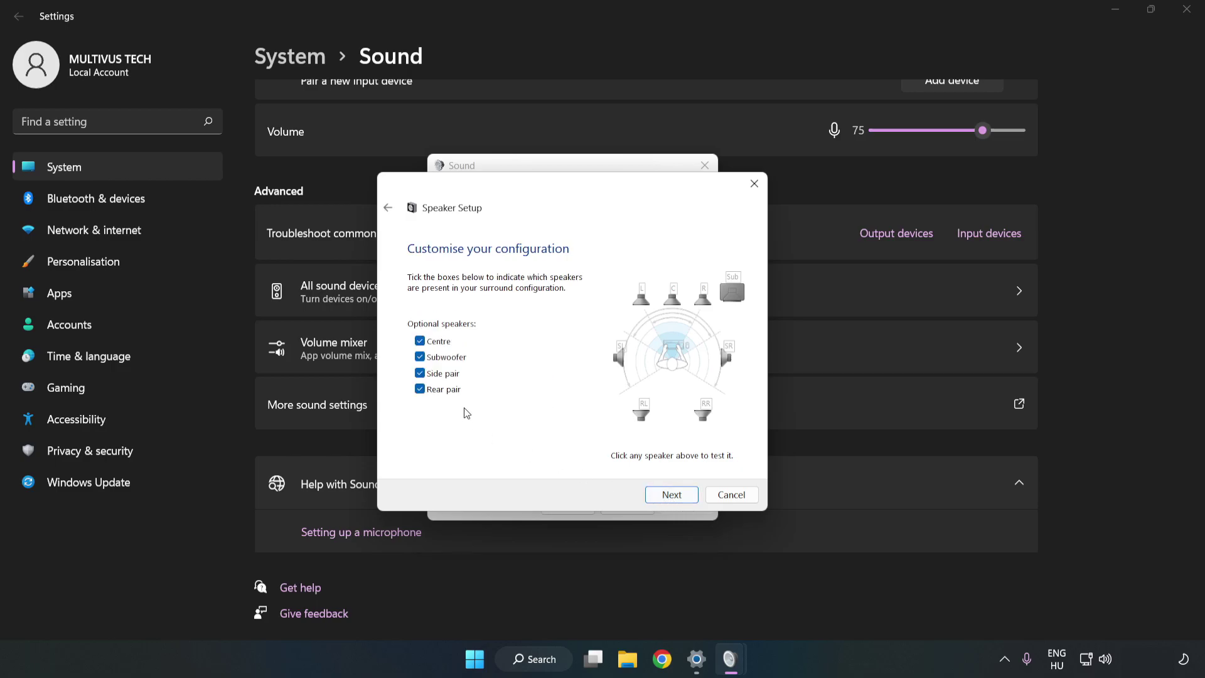
left_click(667, 495)
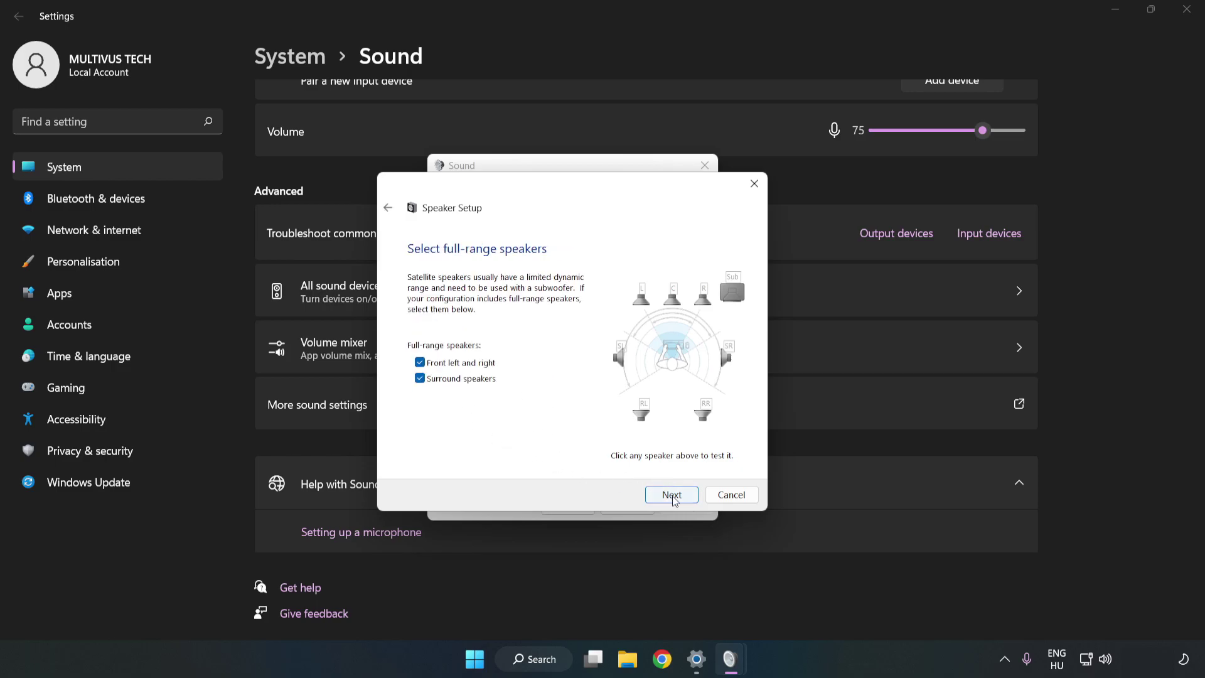
left_click(673, 496)
left_click(673, 496)
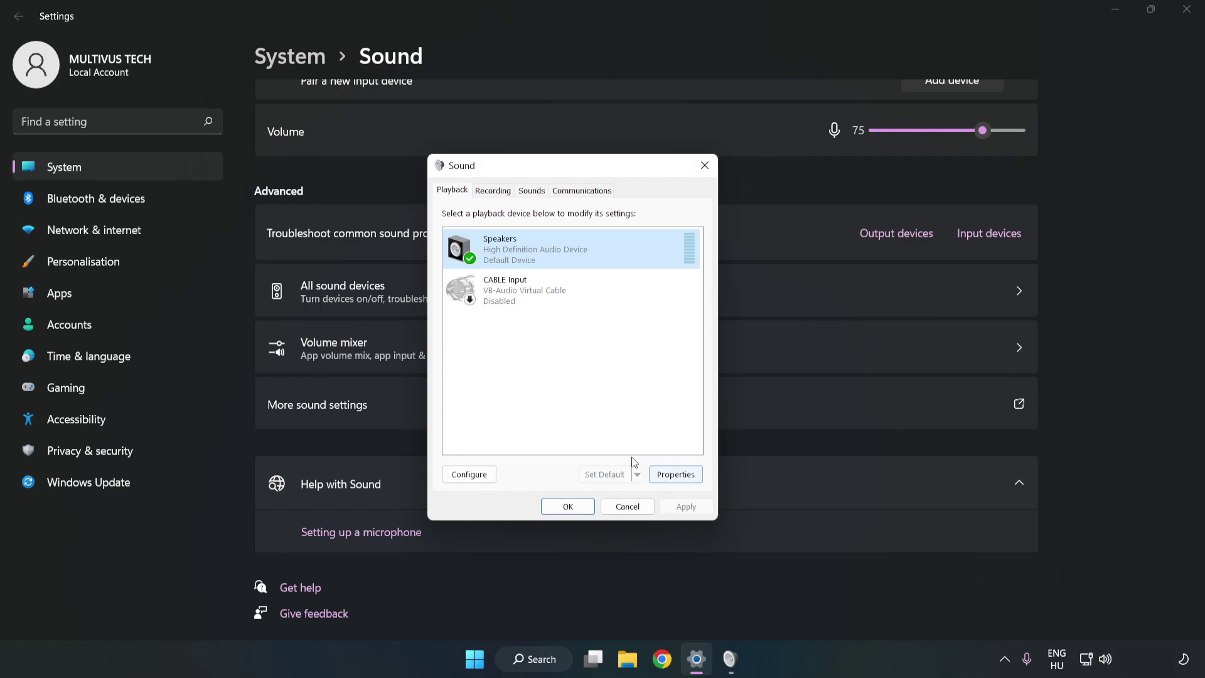
- Tick 'Disable all enhancements' on the Enhancements tab of Speakers Properties
left_click(683, 480)
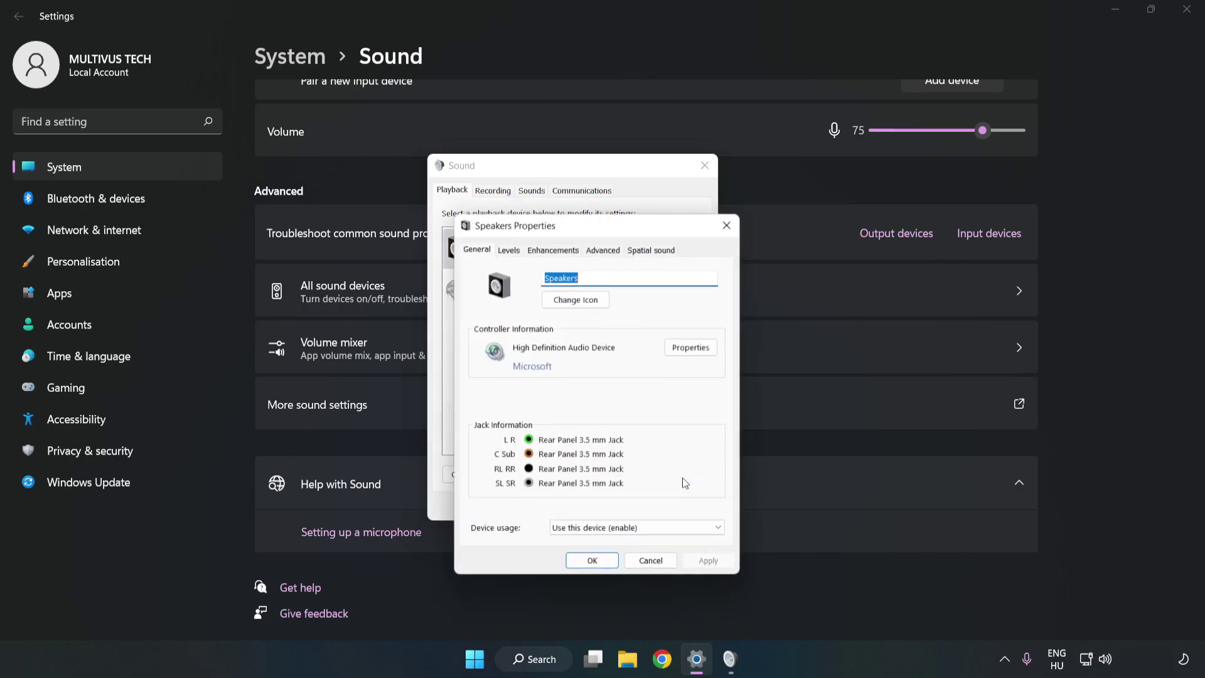
left_click_drag(580, 184, 573, 175)
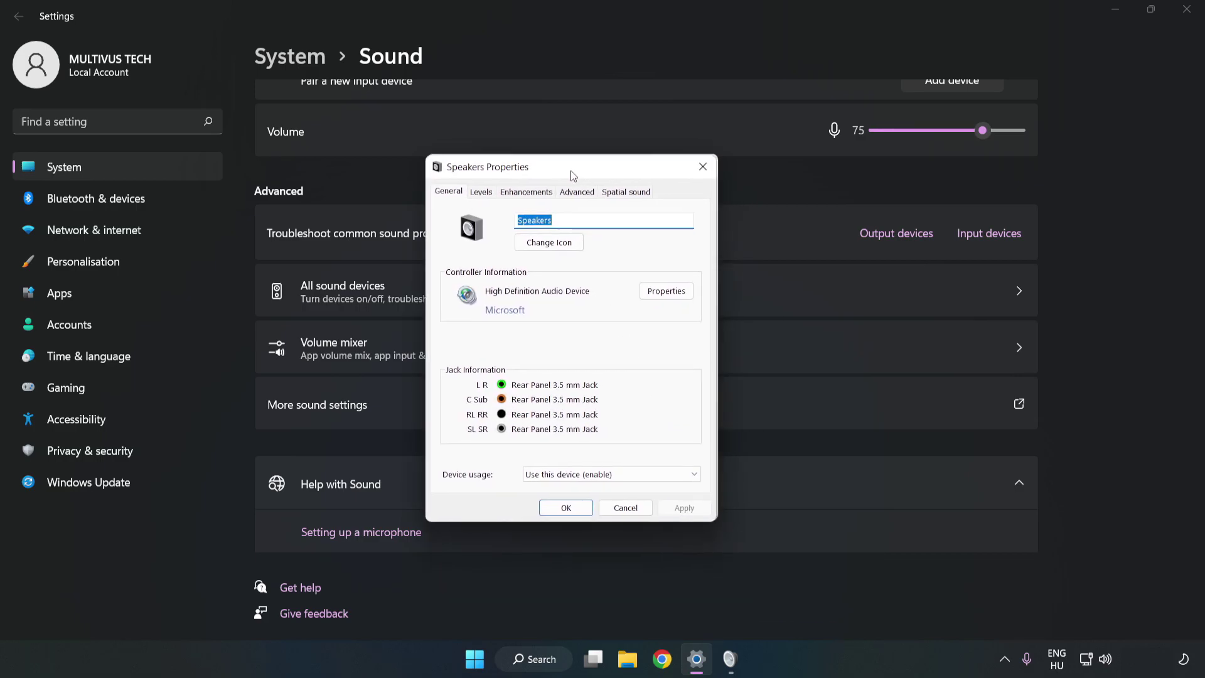
left_click(526, 191)
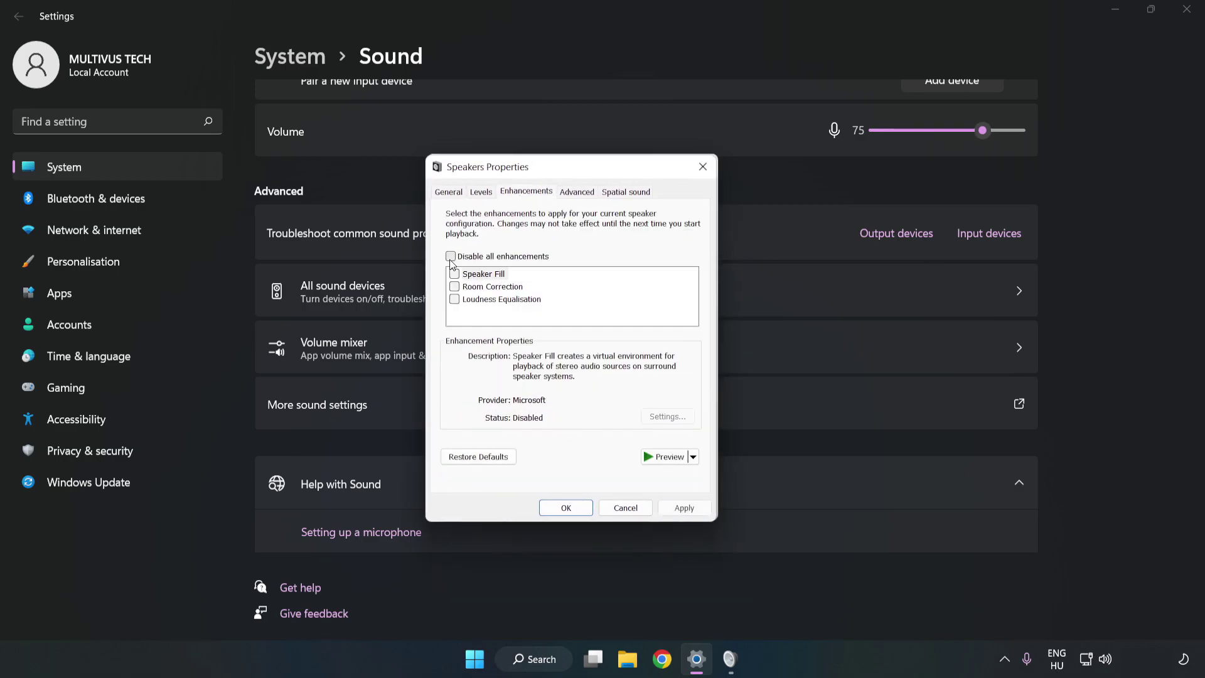
left_click(451, 257)
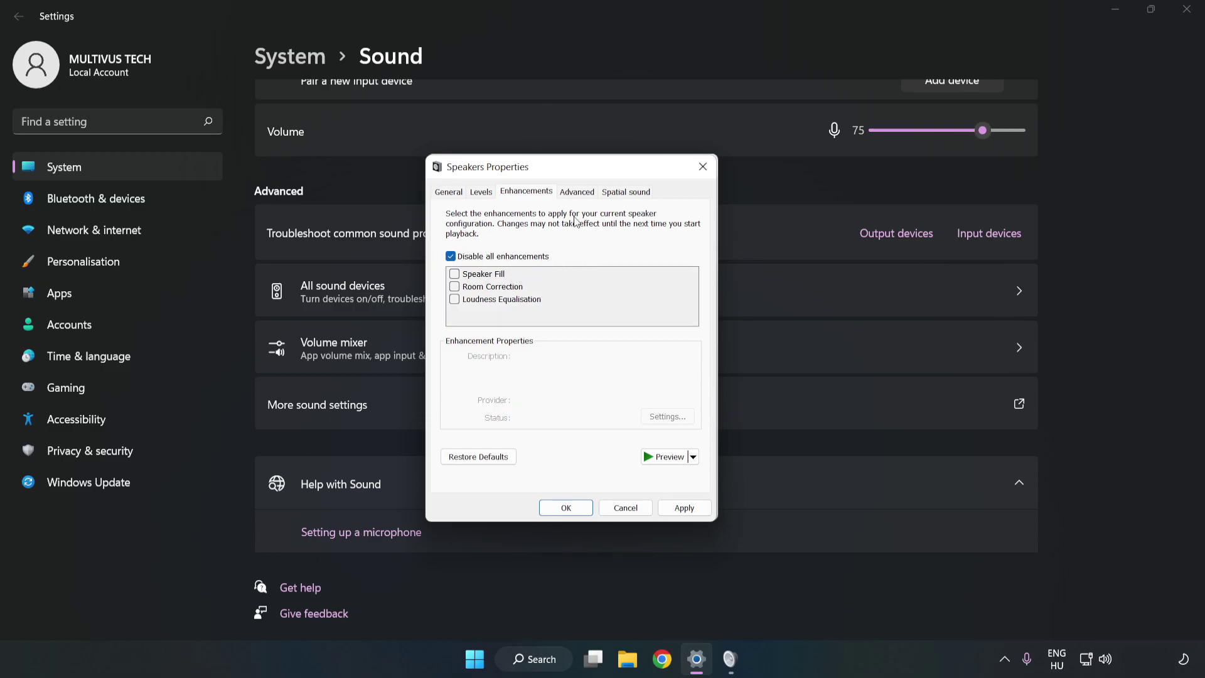
- Keep Default Format at 16 bit, 48000 Hz (DVD Quality), apply, and close both Sound dialogs
left_click(577, 192)
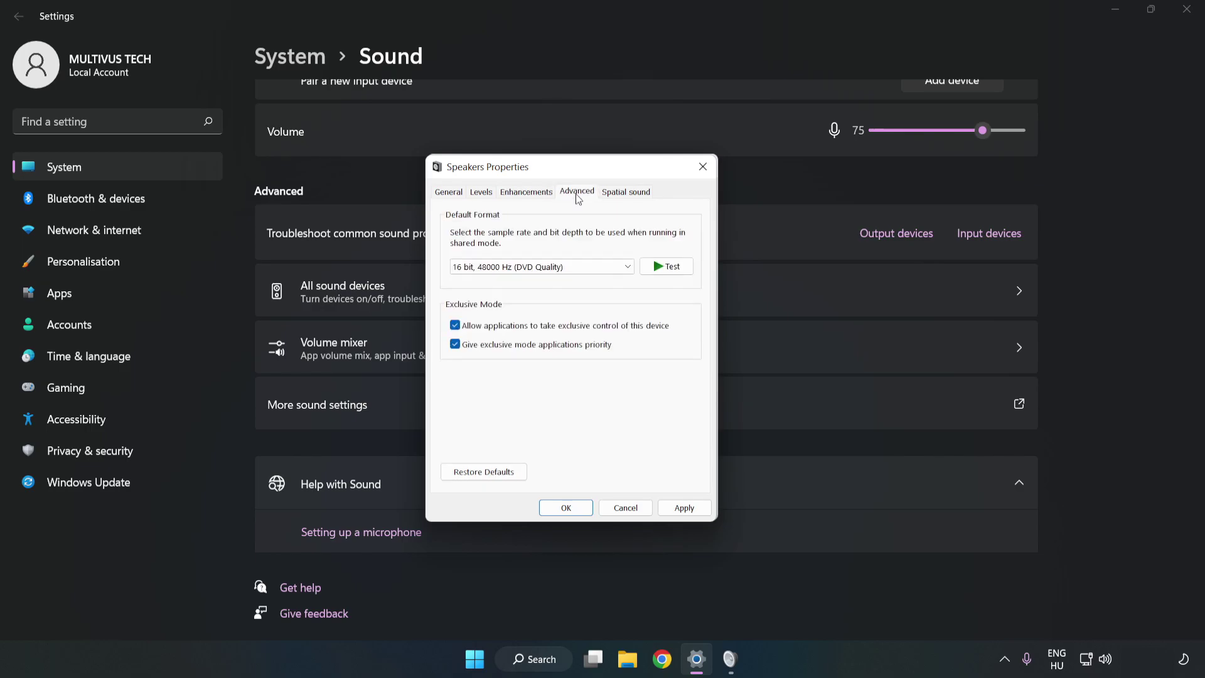
left_click(579, 267)
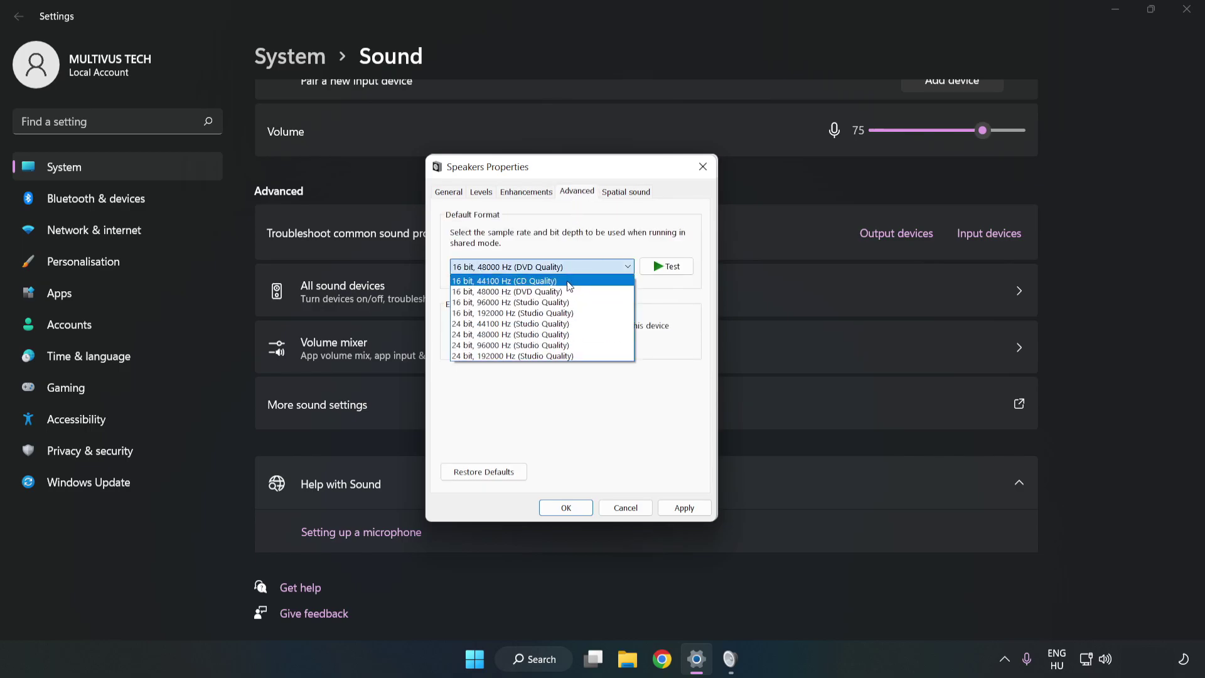
left_click(562, 292)
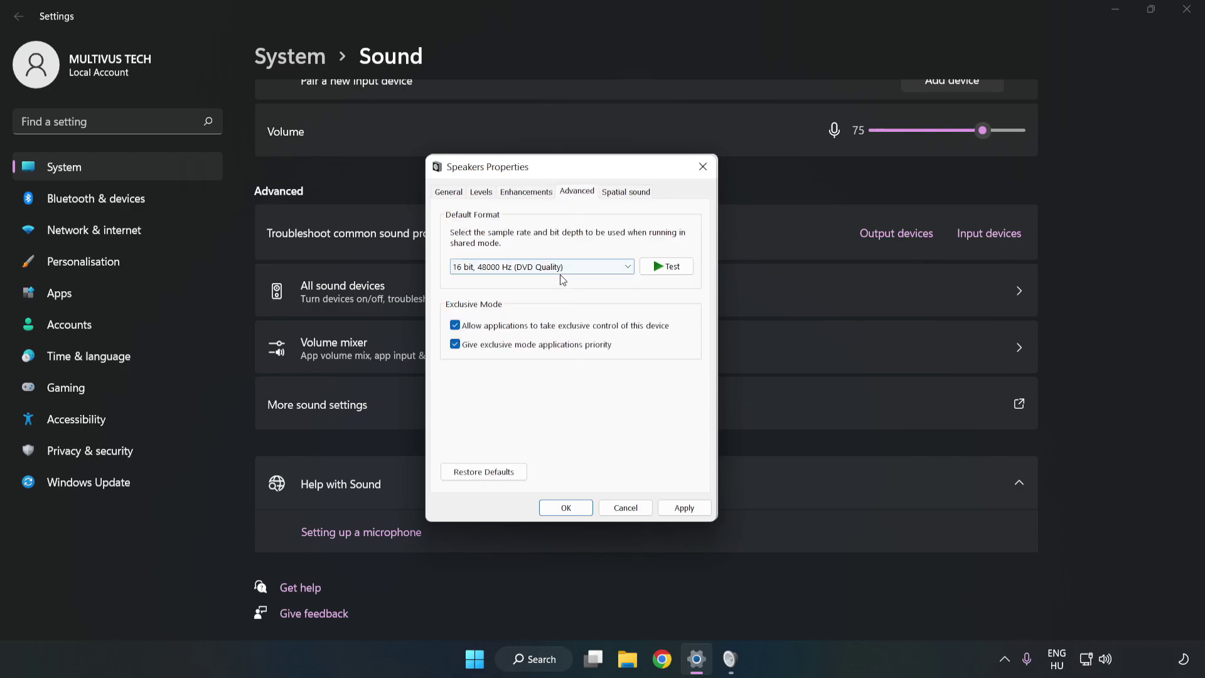
left_click(686, 508)
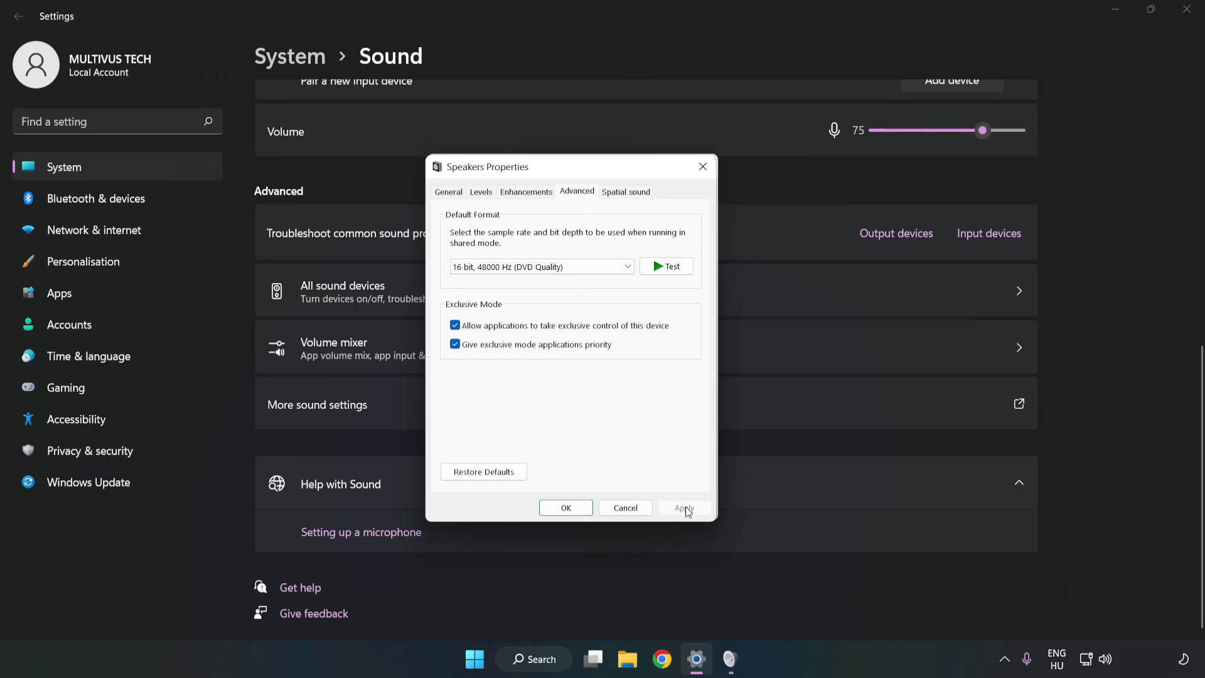
left_click(566, 507)
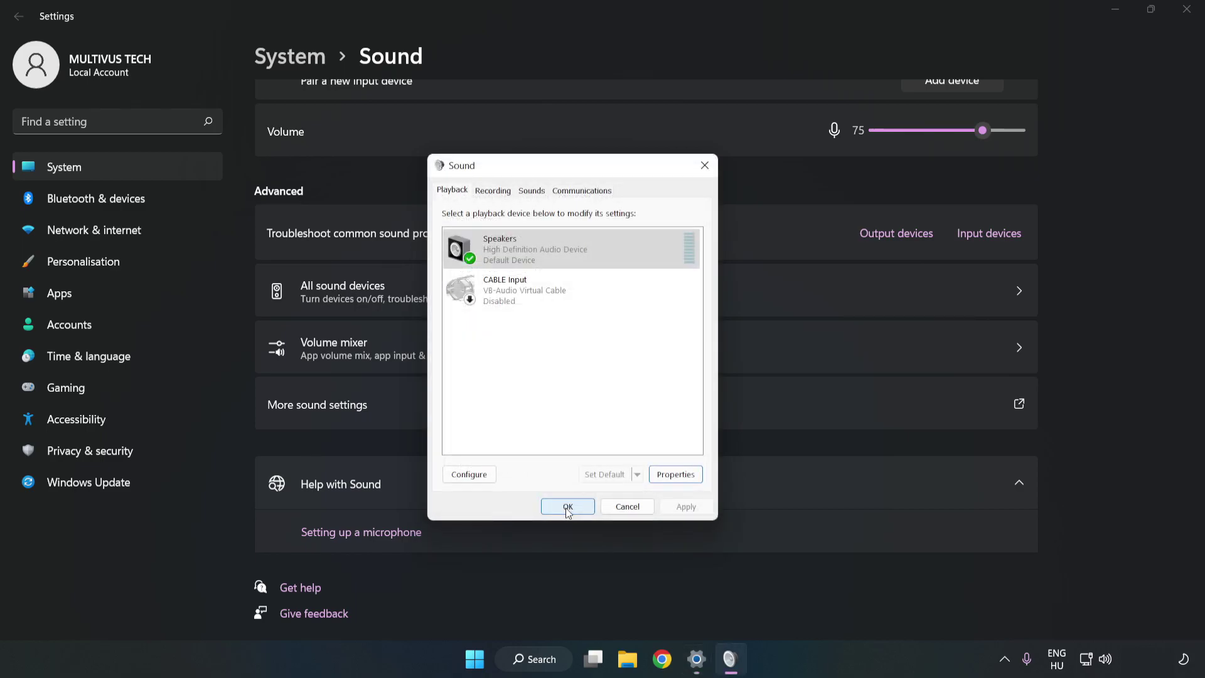
left_click(565, 504)
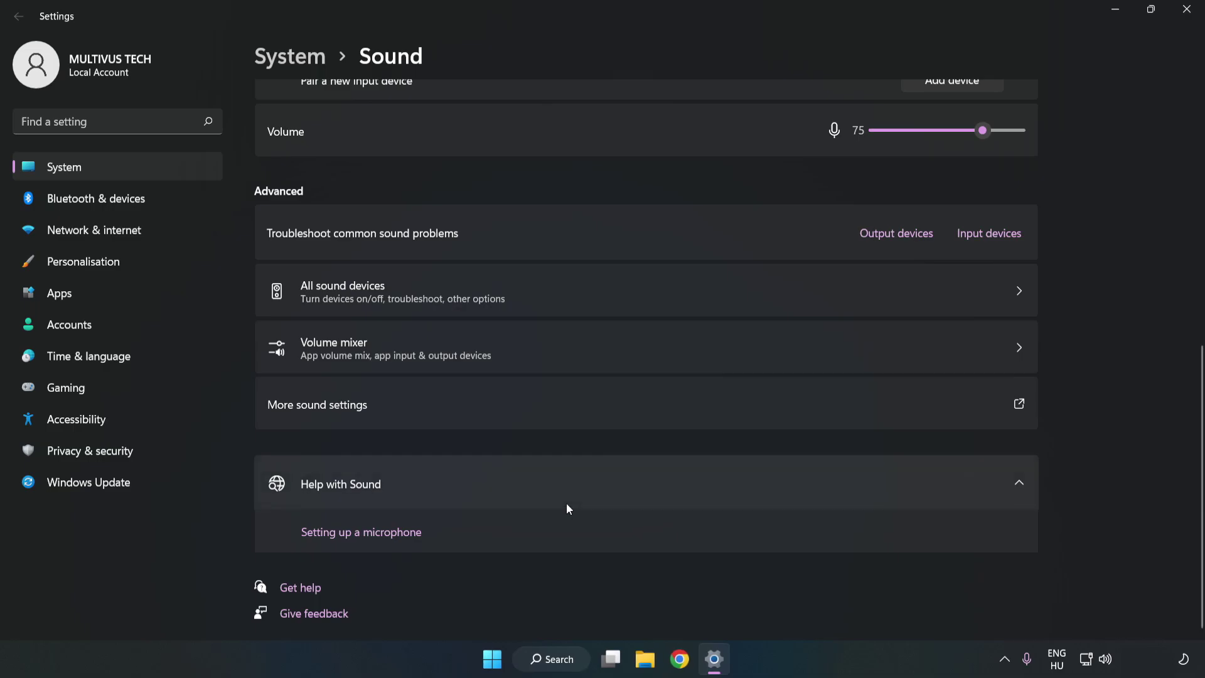
- Close Settings and search Windows for Device Manager, typing 'device magager'
left_click(1179, 16)
left_click(509, 659)
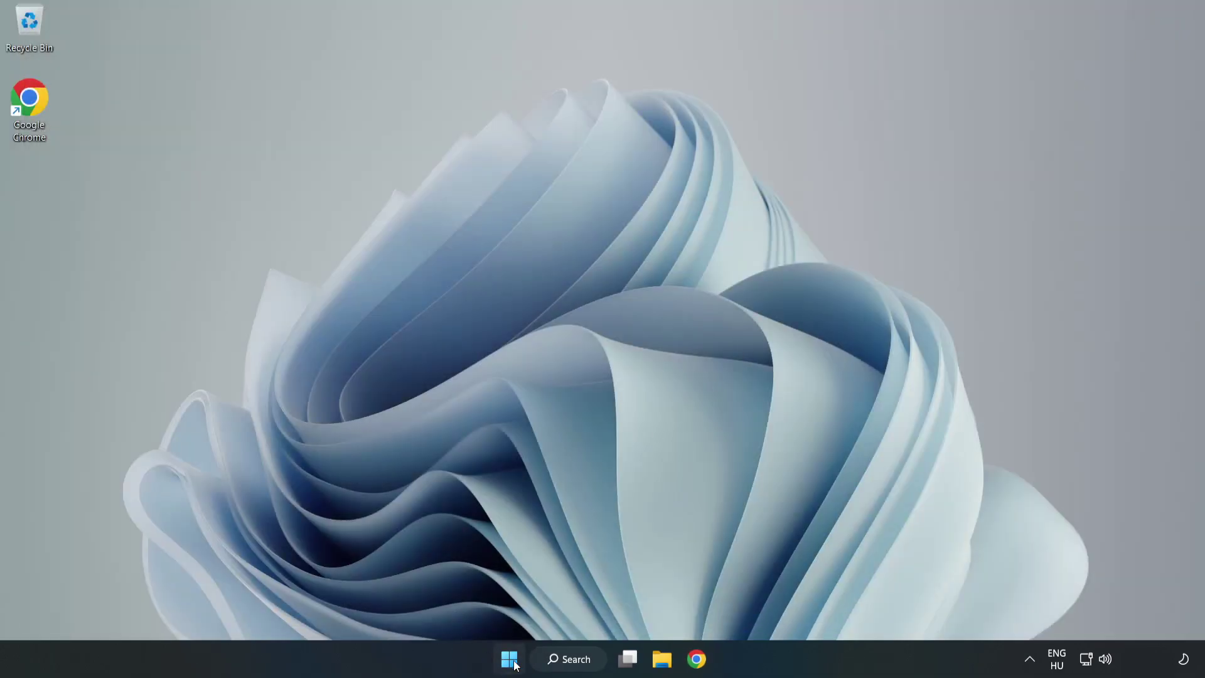
left_click(805, 609)
left_click(591, 662)
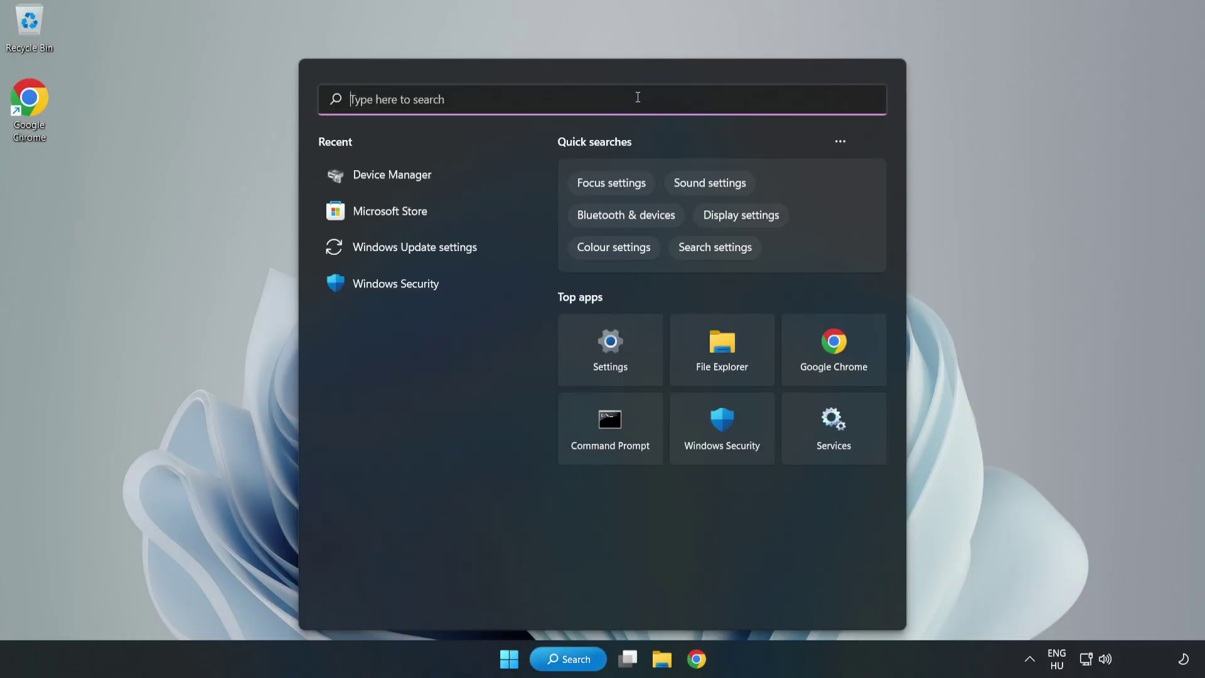
type("device mag")
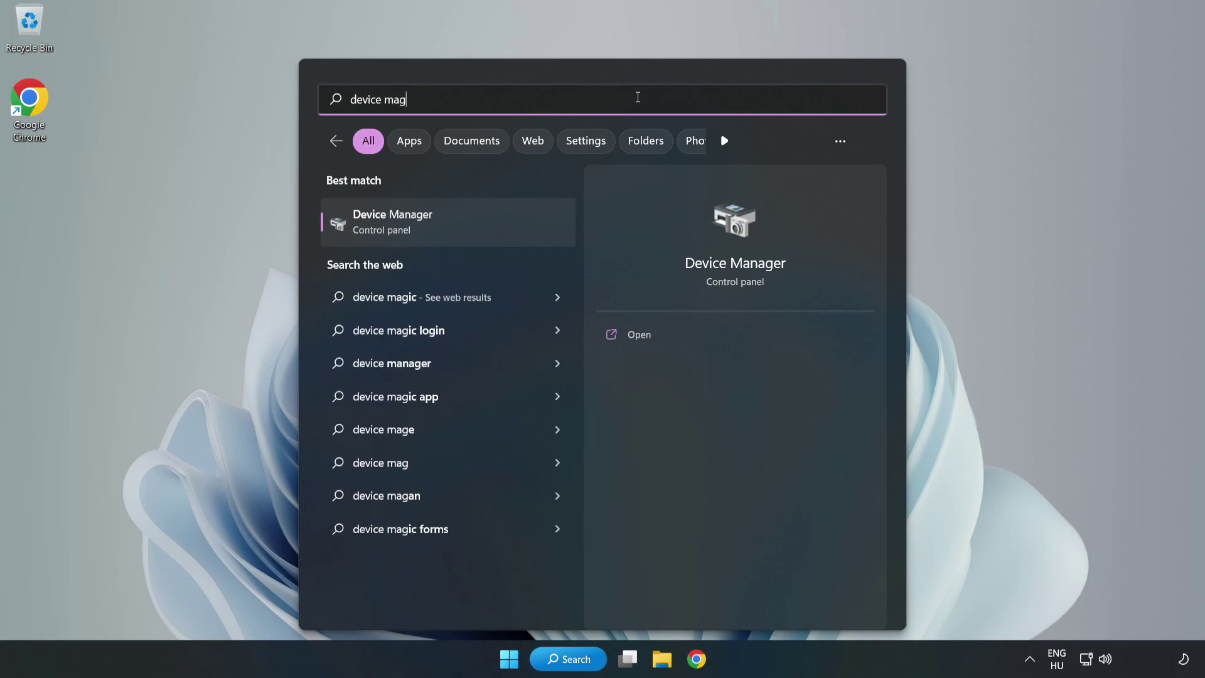
key("BackSpace")
type("nager")
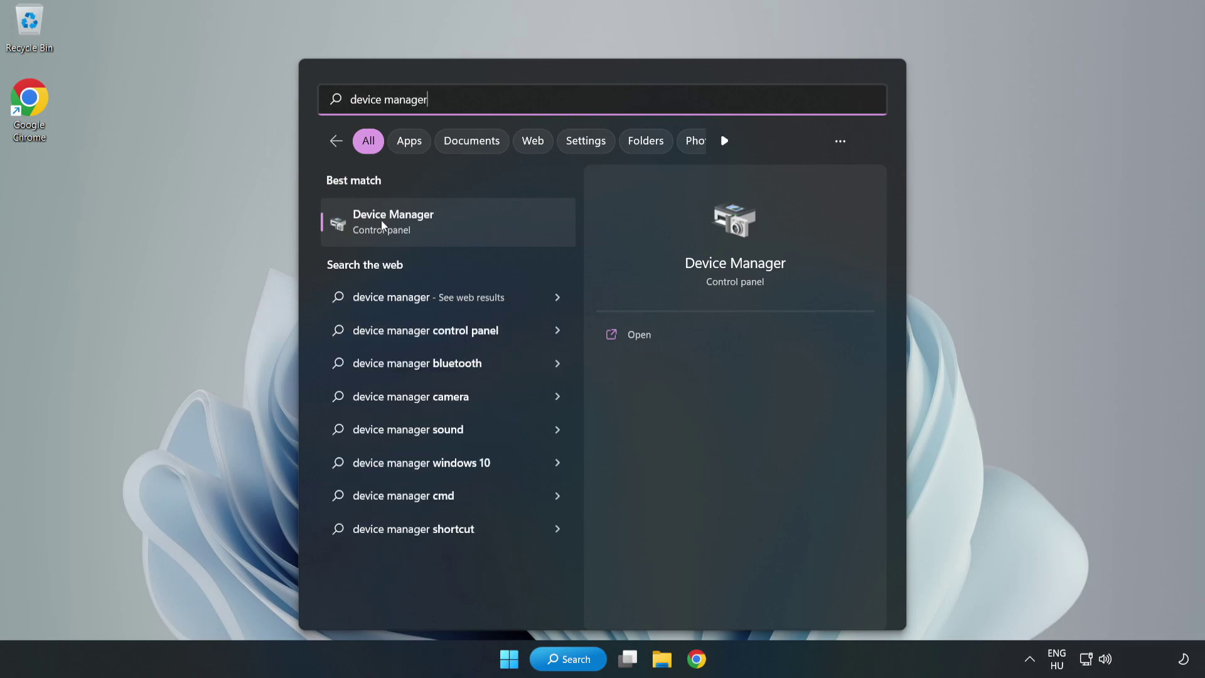
- Open Device Manager, expand Sound, video and game controllers, and right-click High Definition Audio Device
left_click(467, 226)
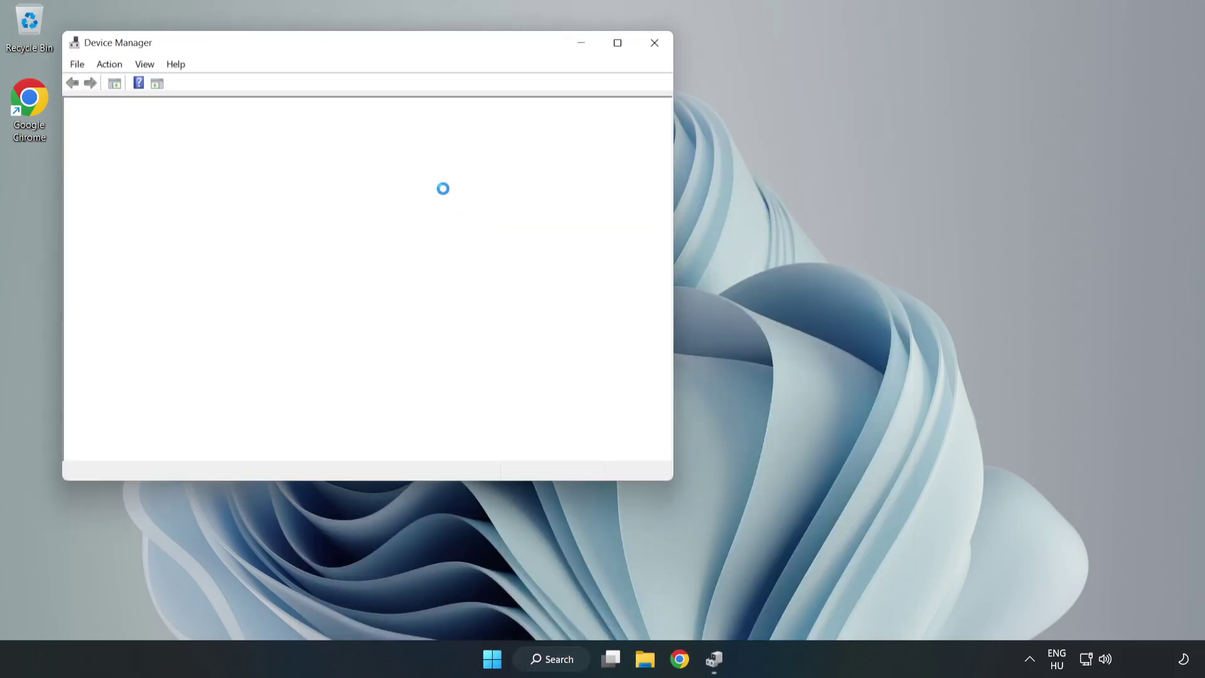
left_click_drag(337, 50, 544, 95)
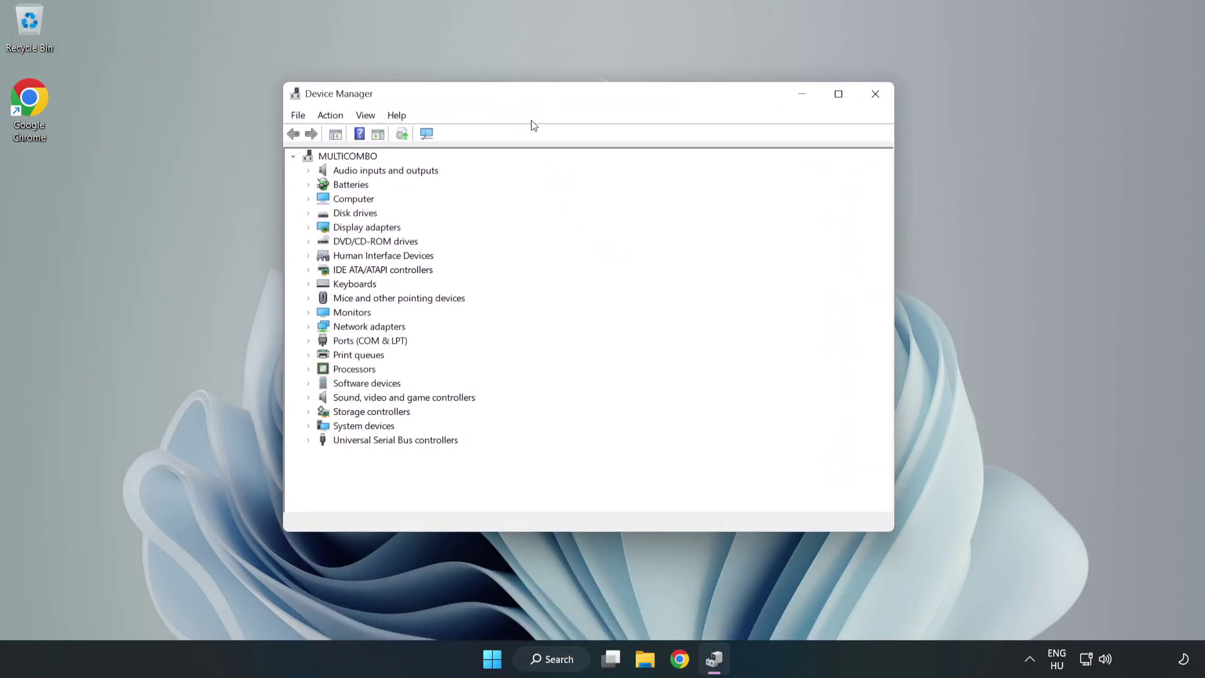
left_click(341, 401)
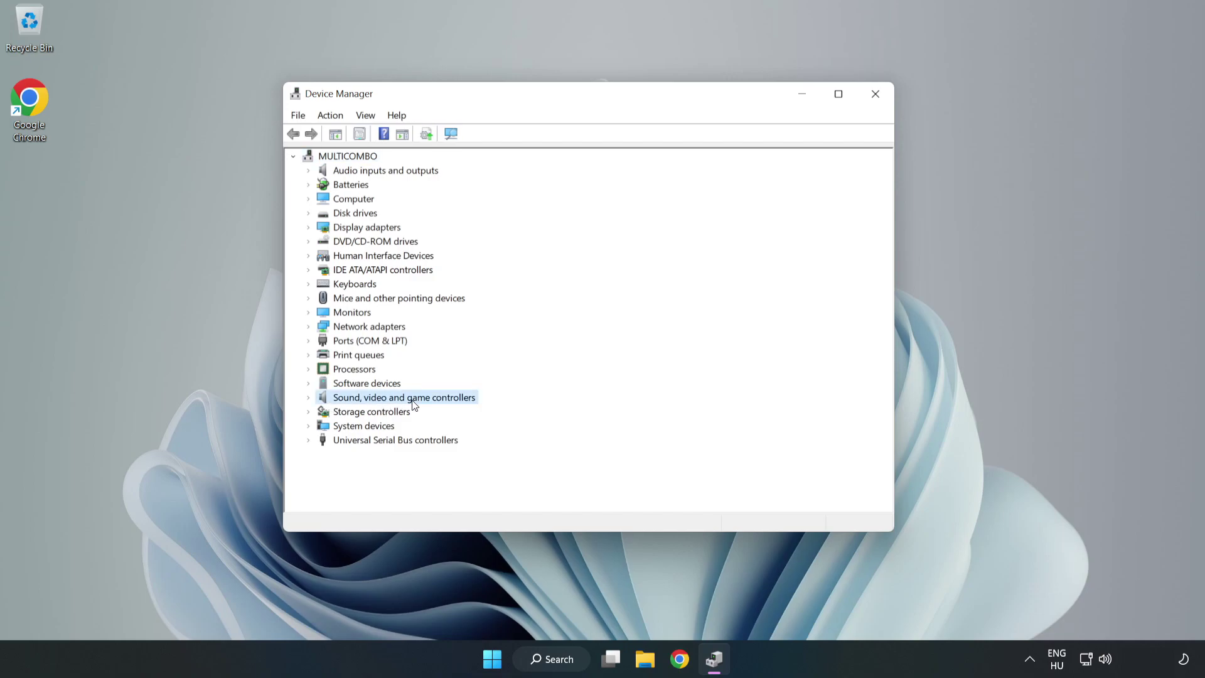
left_click(308, 400)
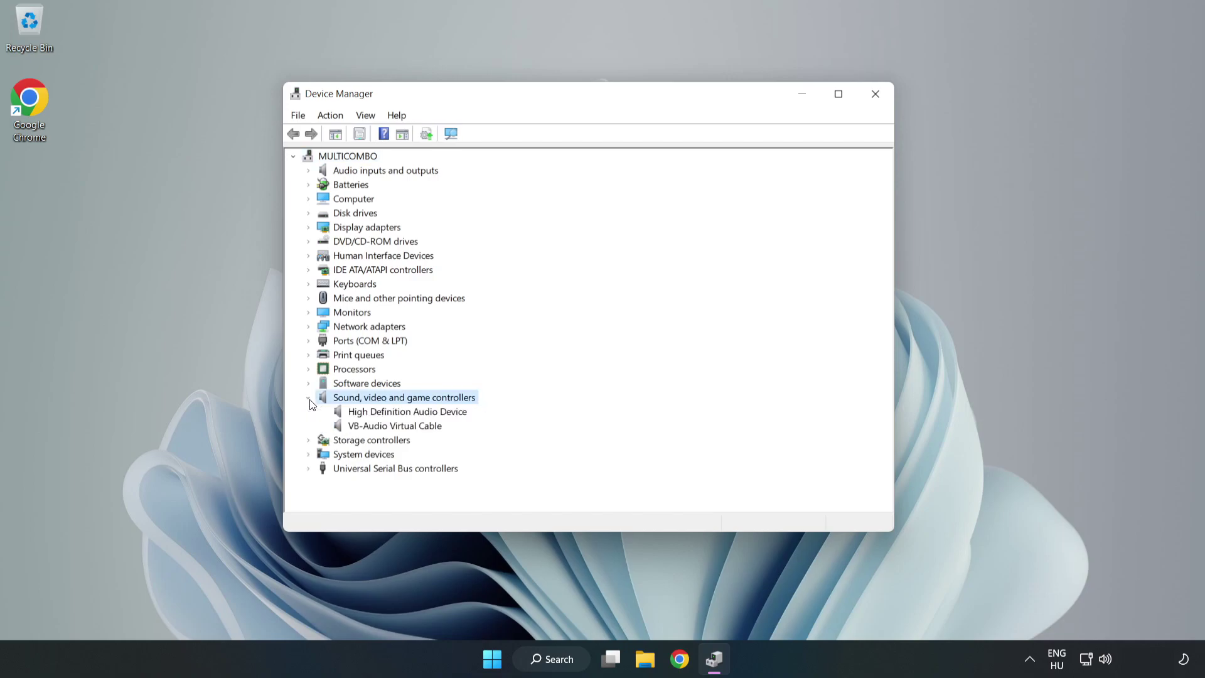
left_click(371, 414)
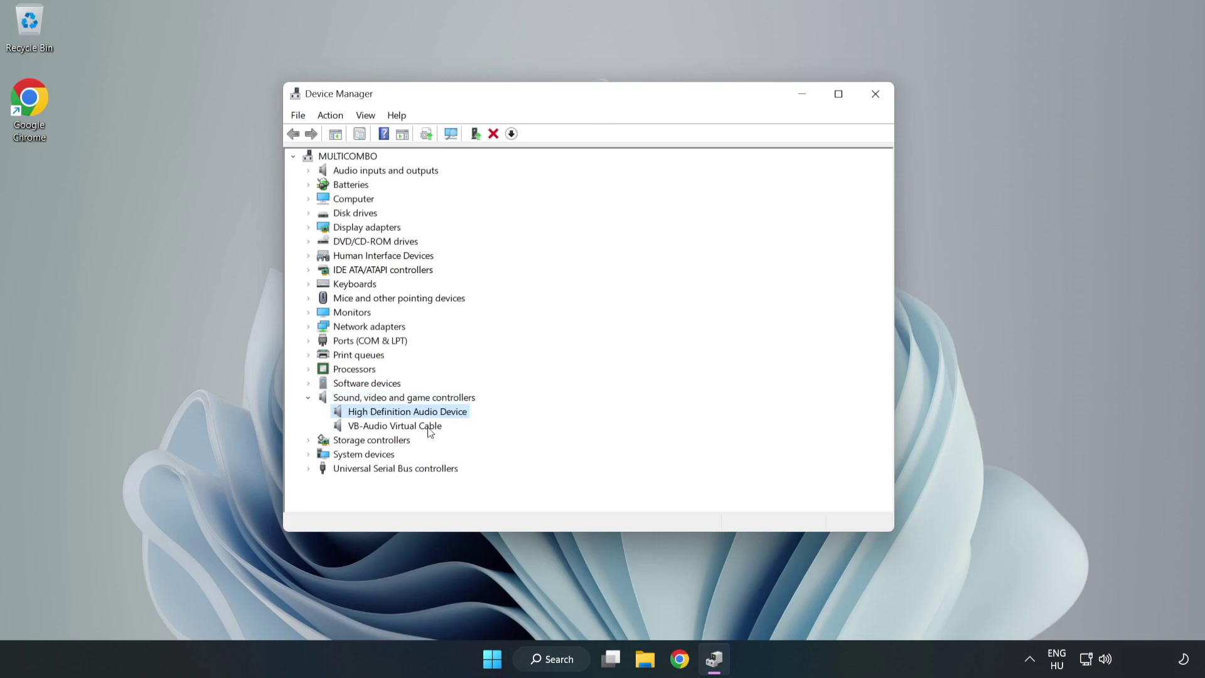
right_click(445, 412)
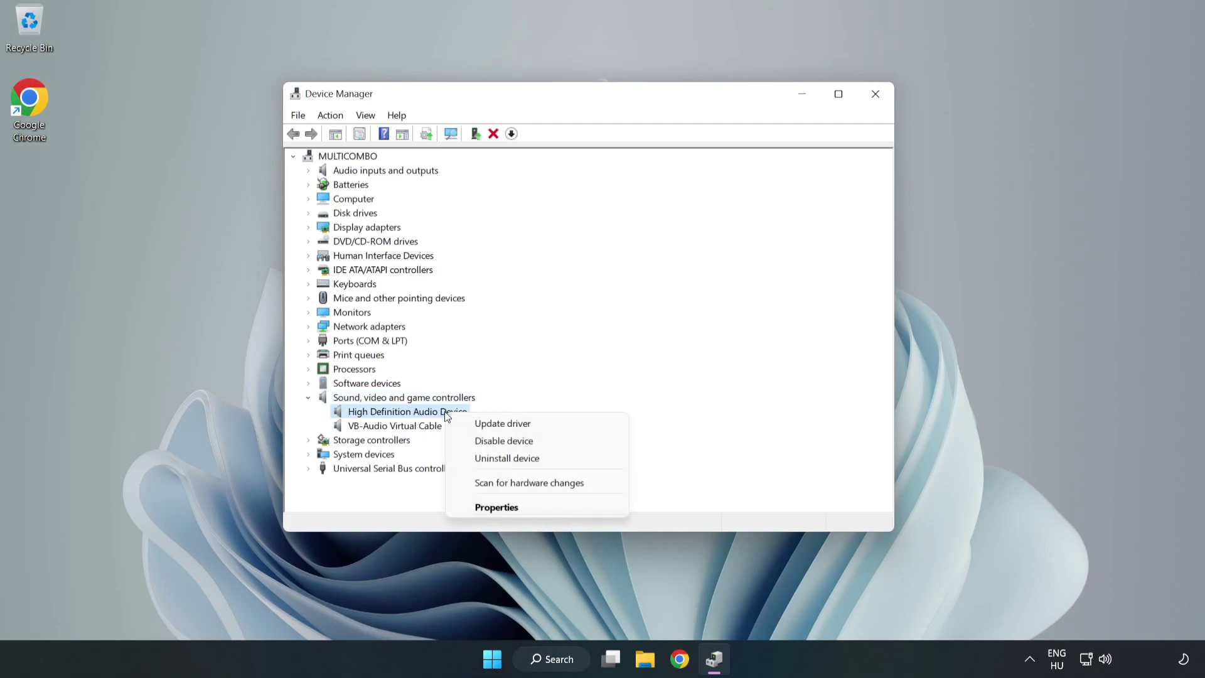
- Reinstall the High Definition Audio Device driver, choosing it from the list of drivers on the computer
left_click(550, 429)
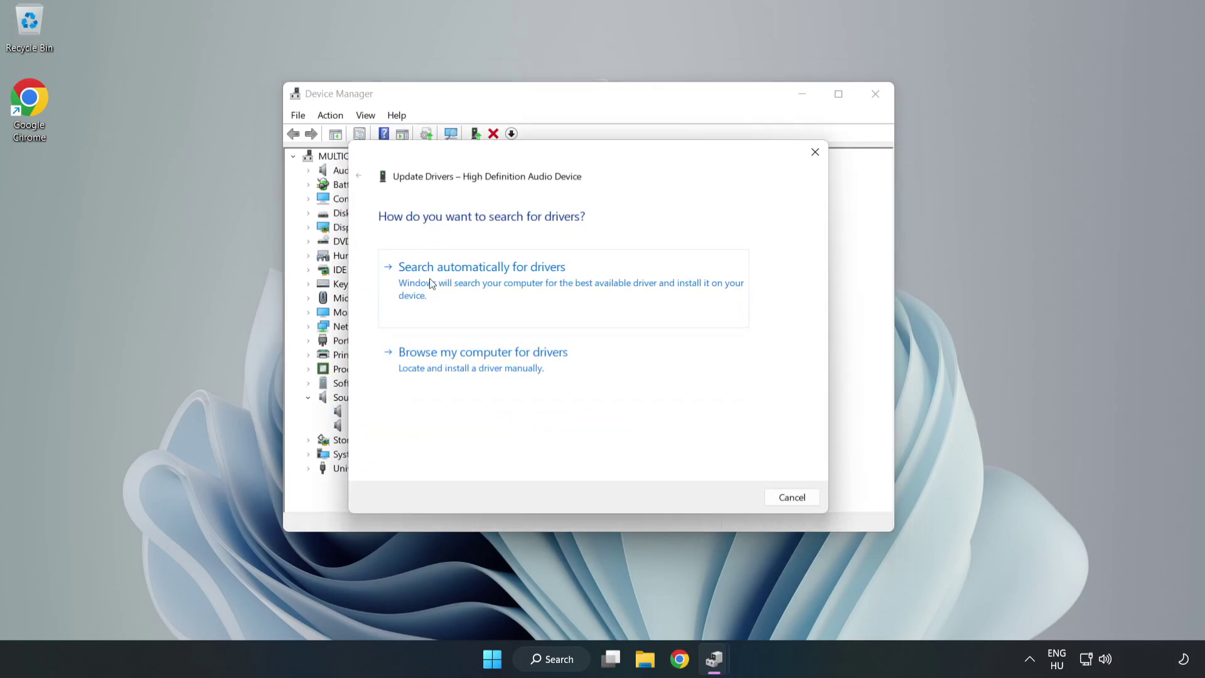
left_click(525, 368)
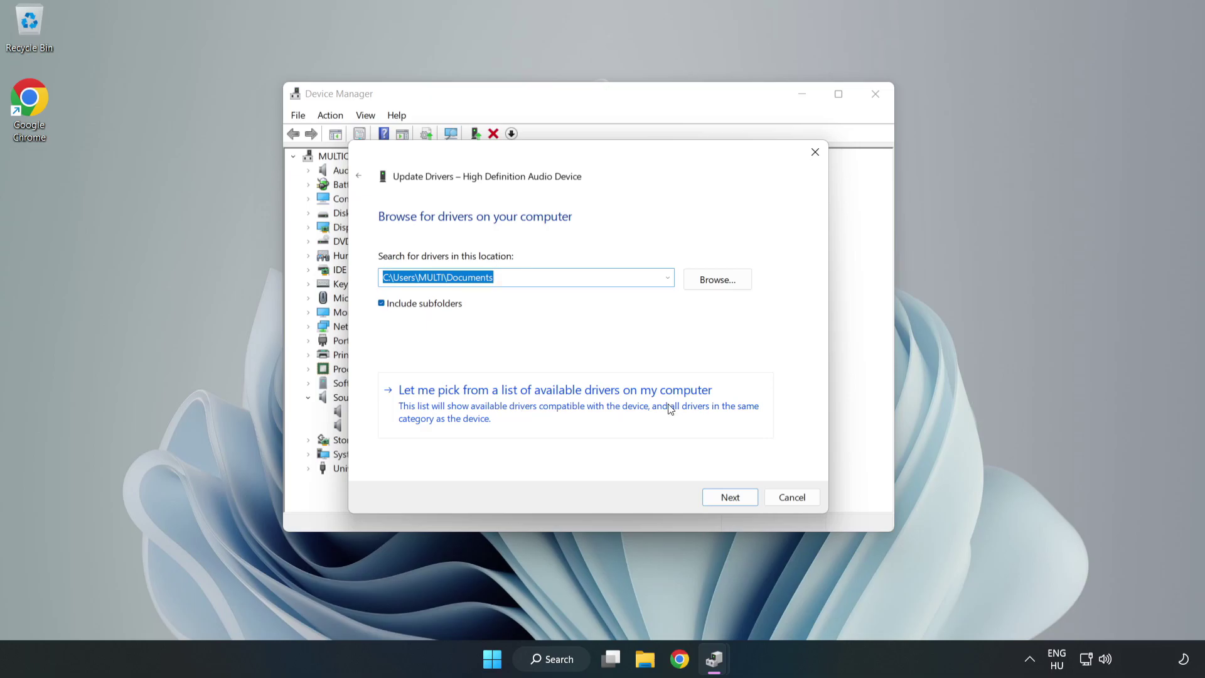
left_click(628, 414)
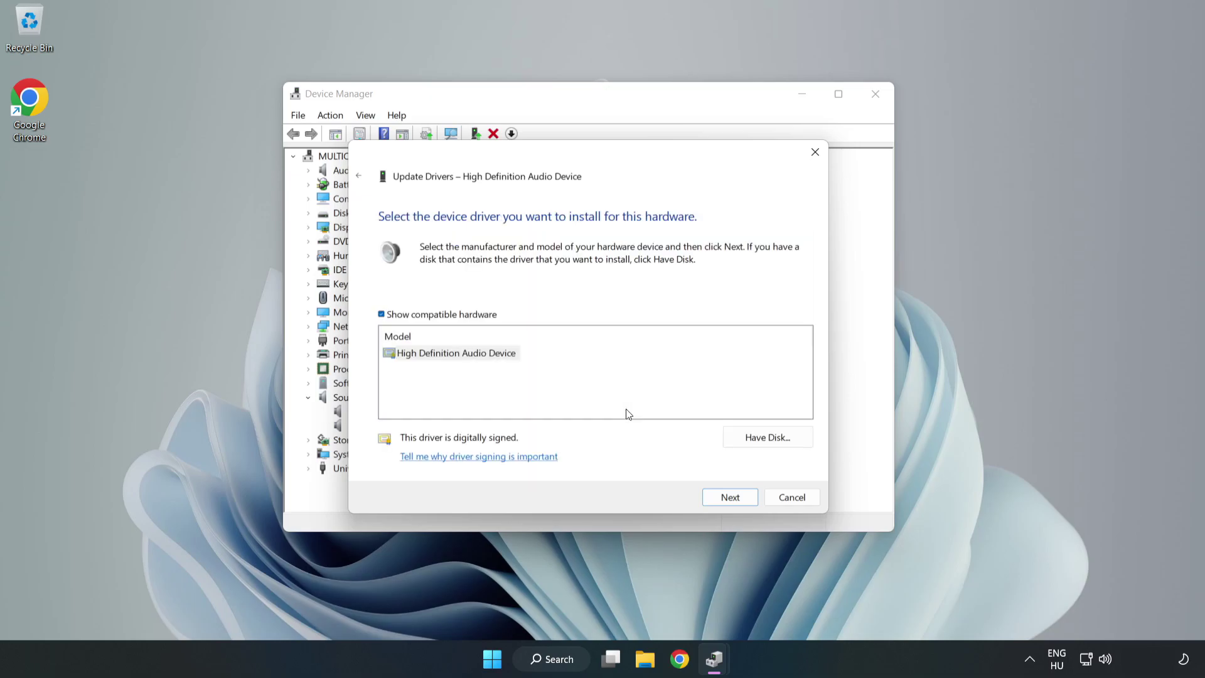
left_click(404, 356)
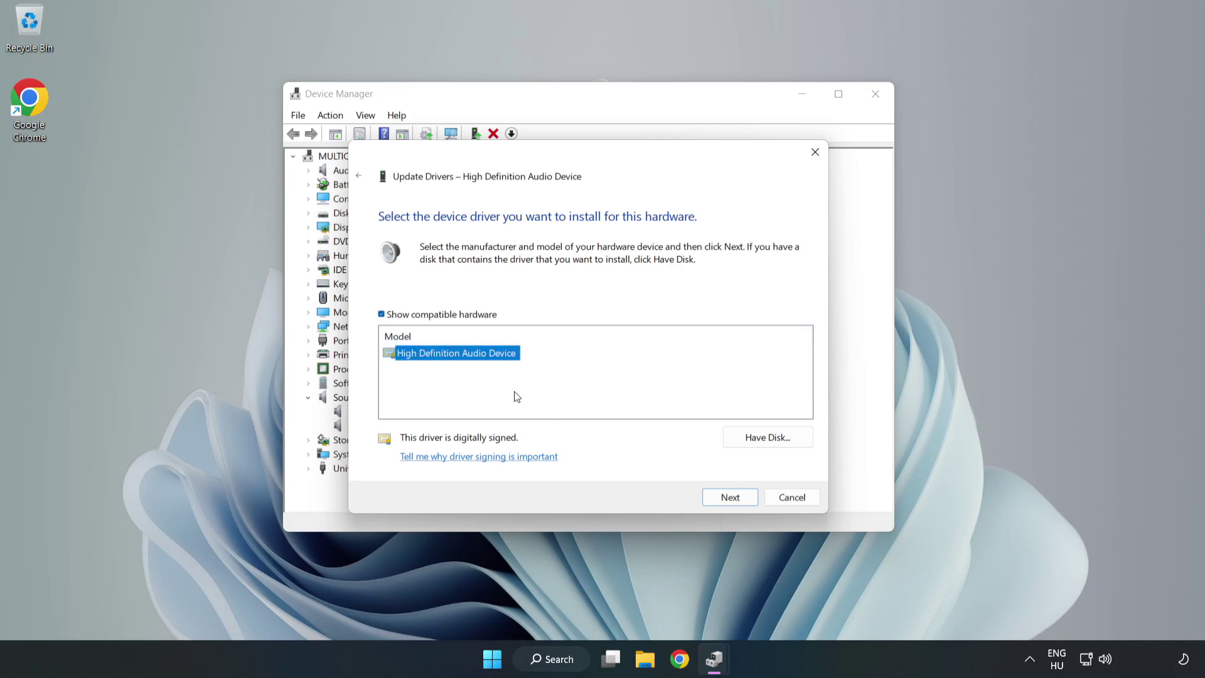
left_click(731, 499)
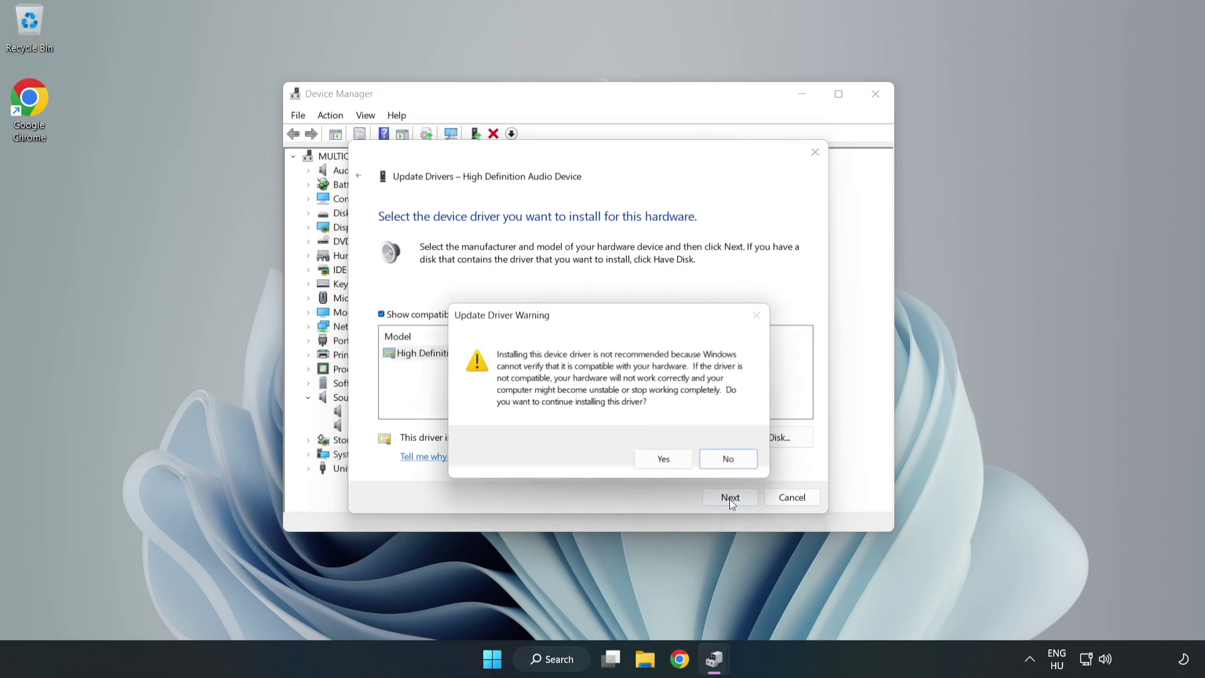
left_click(667, 462)
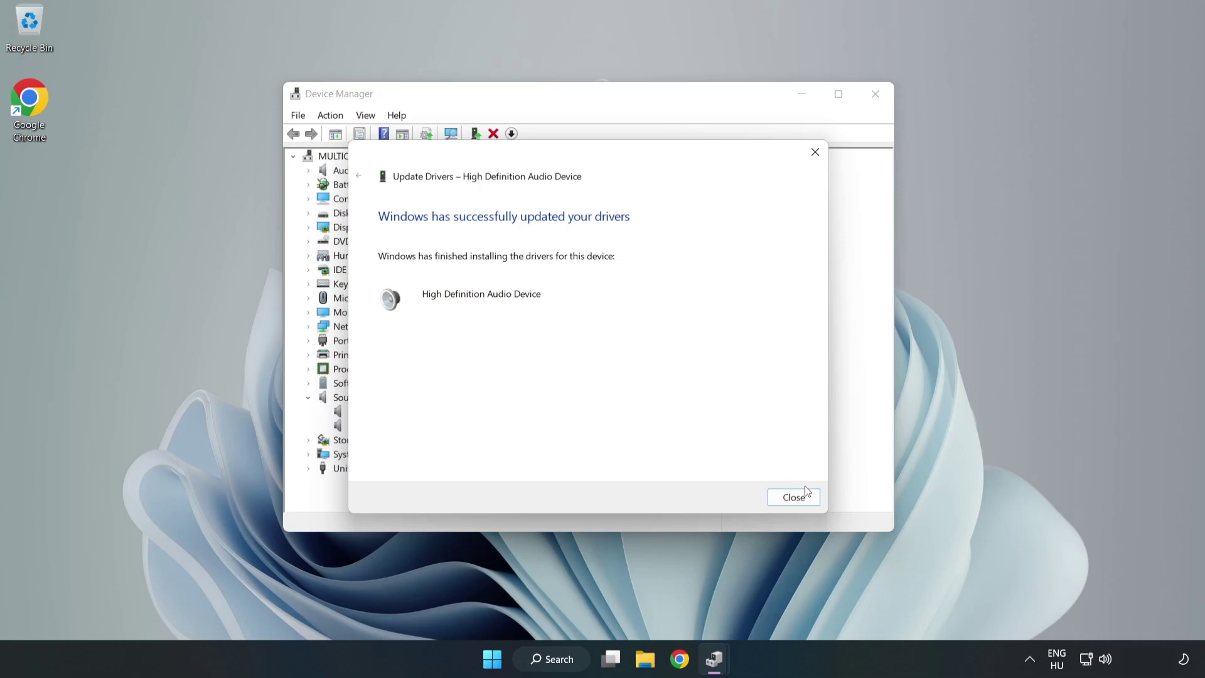
left_click(794, 497)
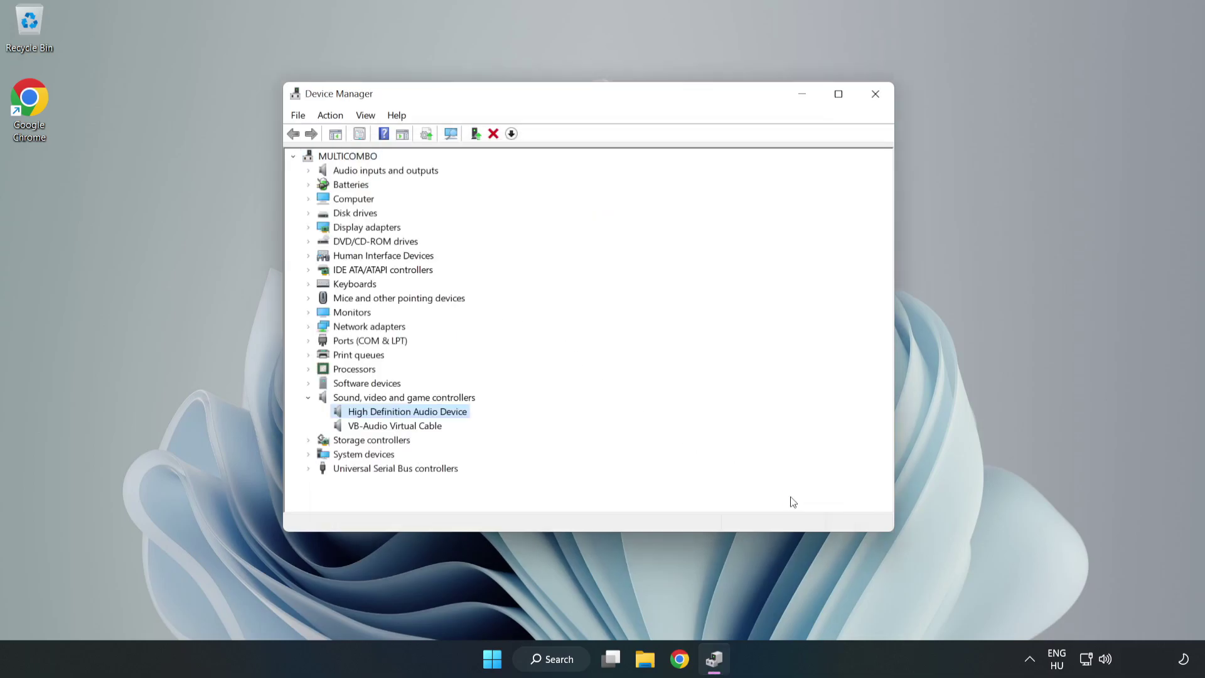
- Close Device Manager and open the Start menu's power options to restart the PC
left_click(874, 95)
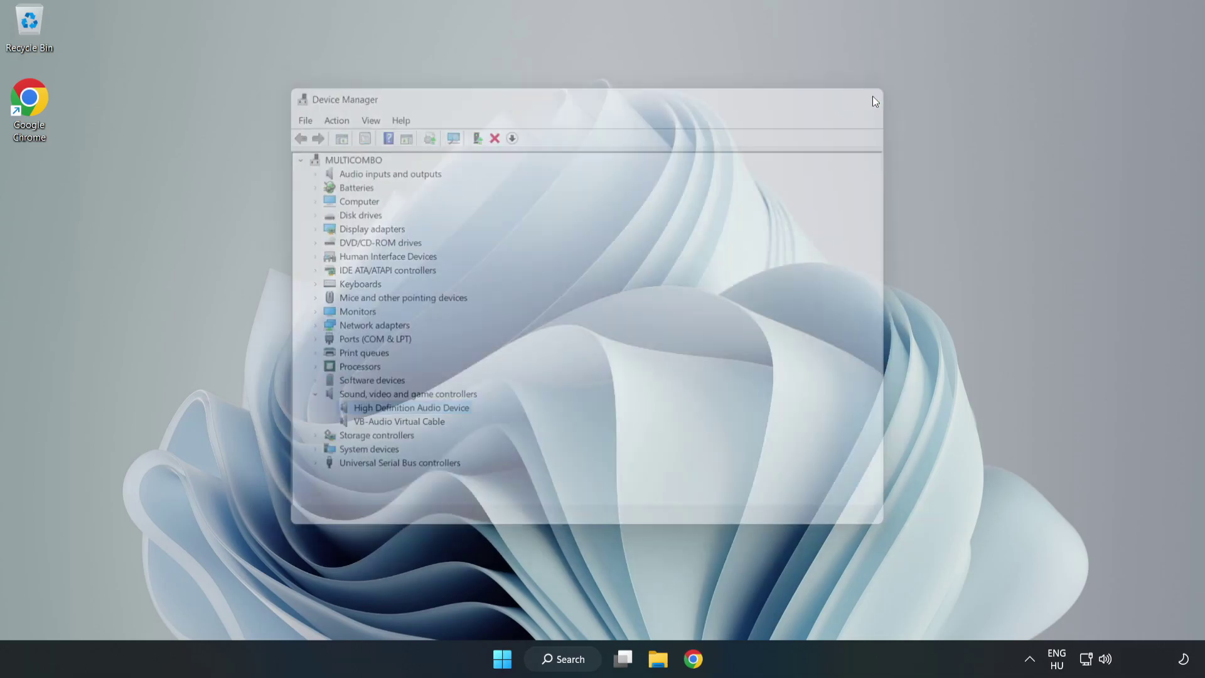
left_click(509, 658)
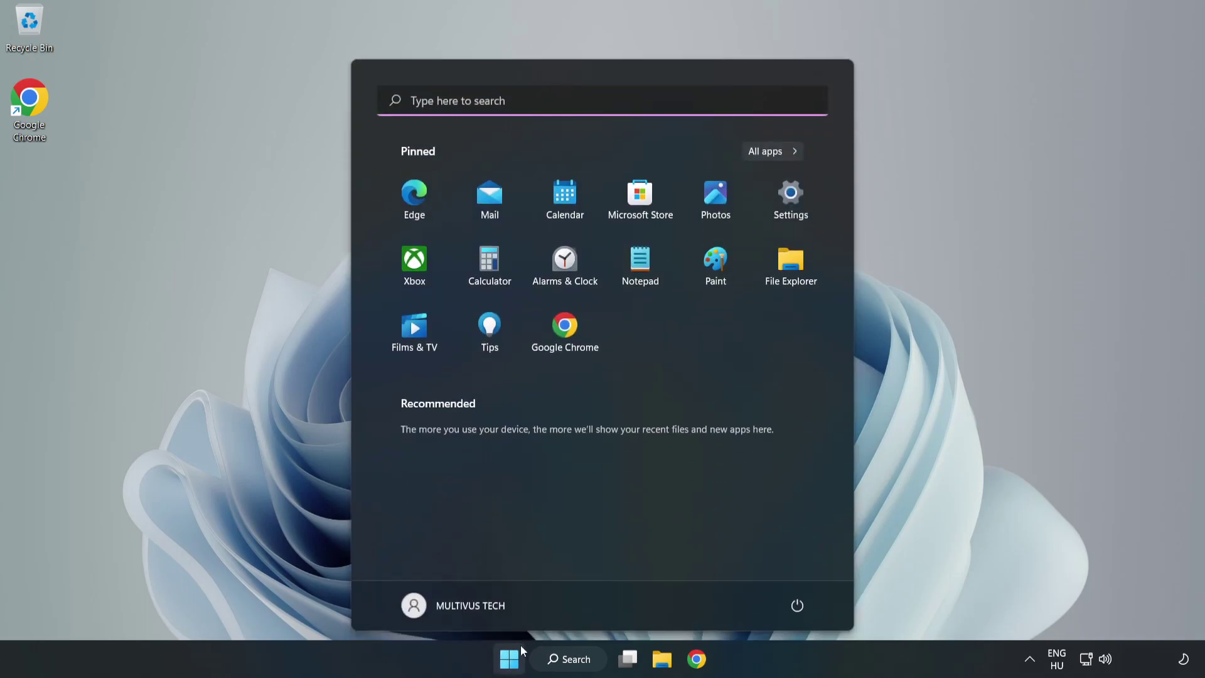
left_click(798, 604)
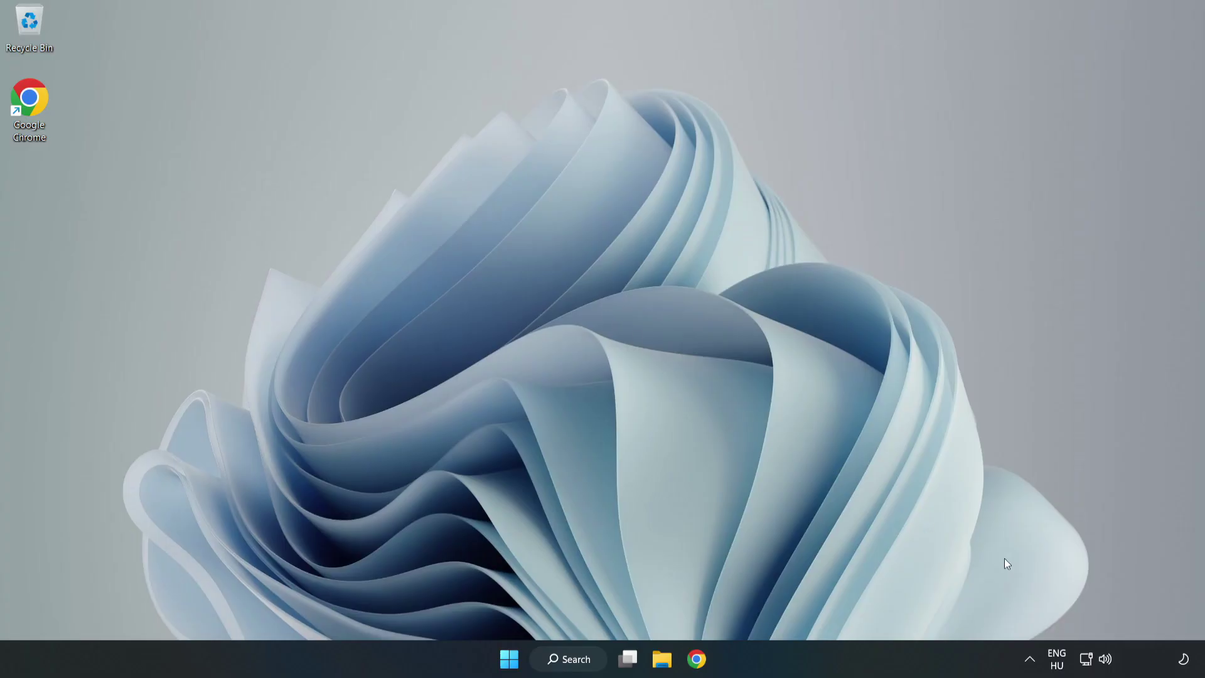
- Launch 'Troubleshoot sound problems' from the taskbar volume icon to scan audio playback
right_click(1108, 660)
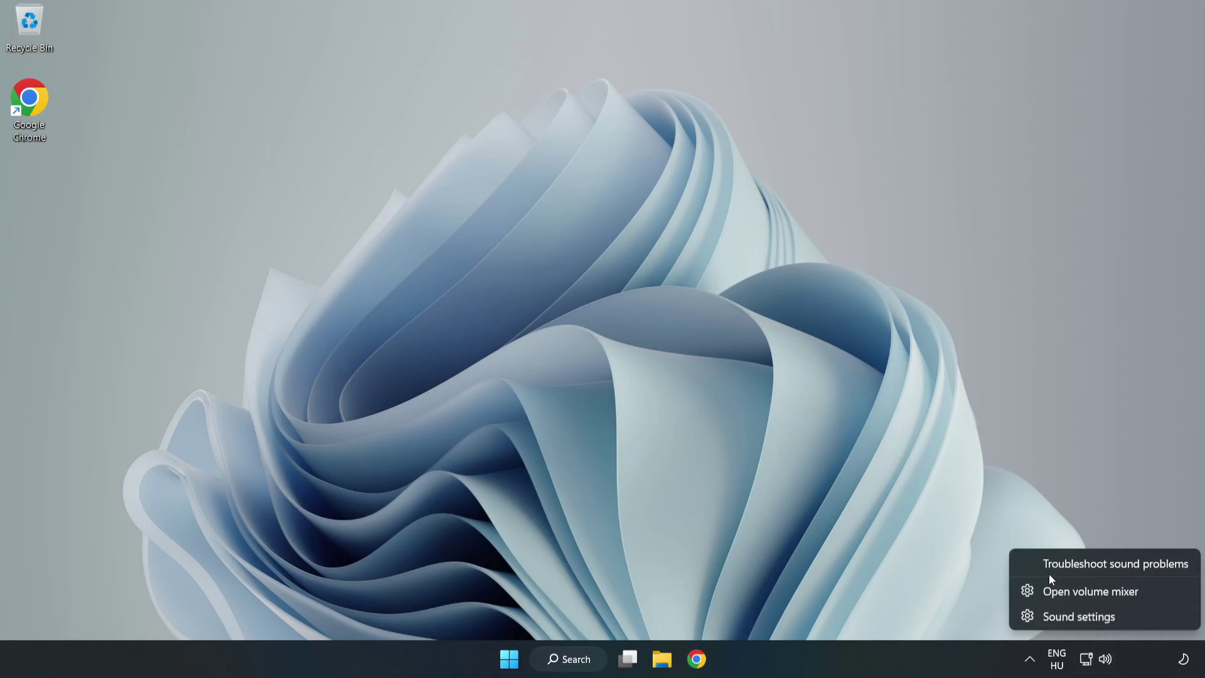
left_click(1088, 564)
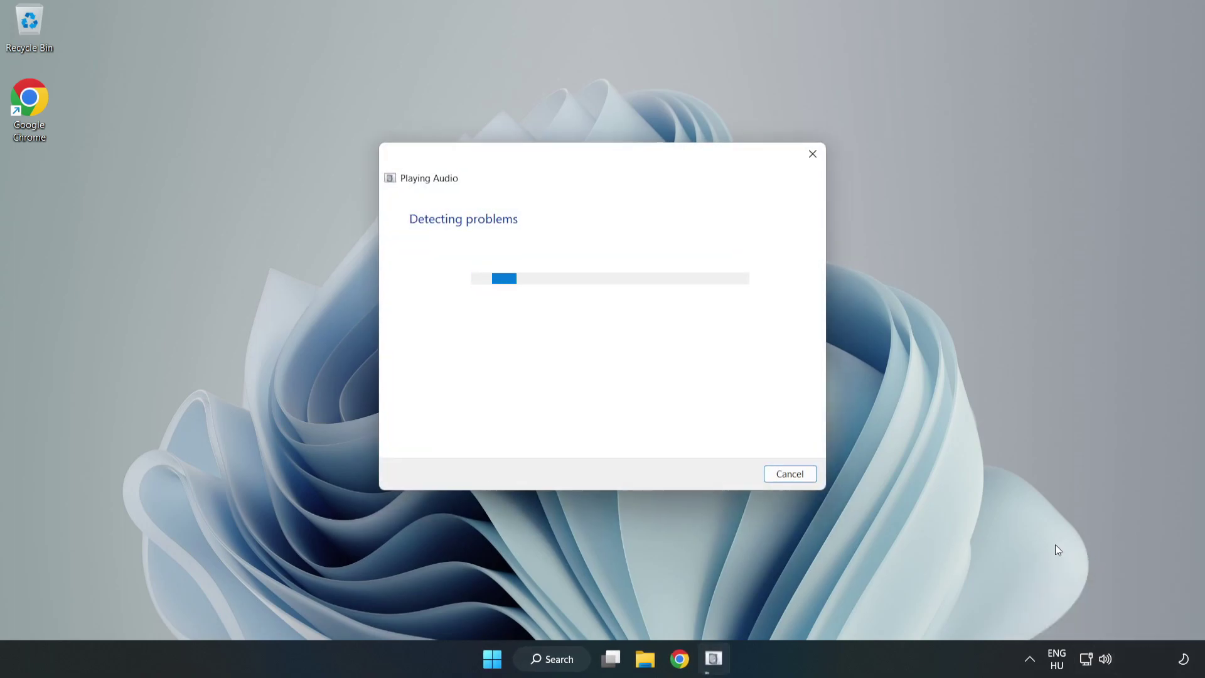